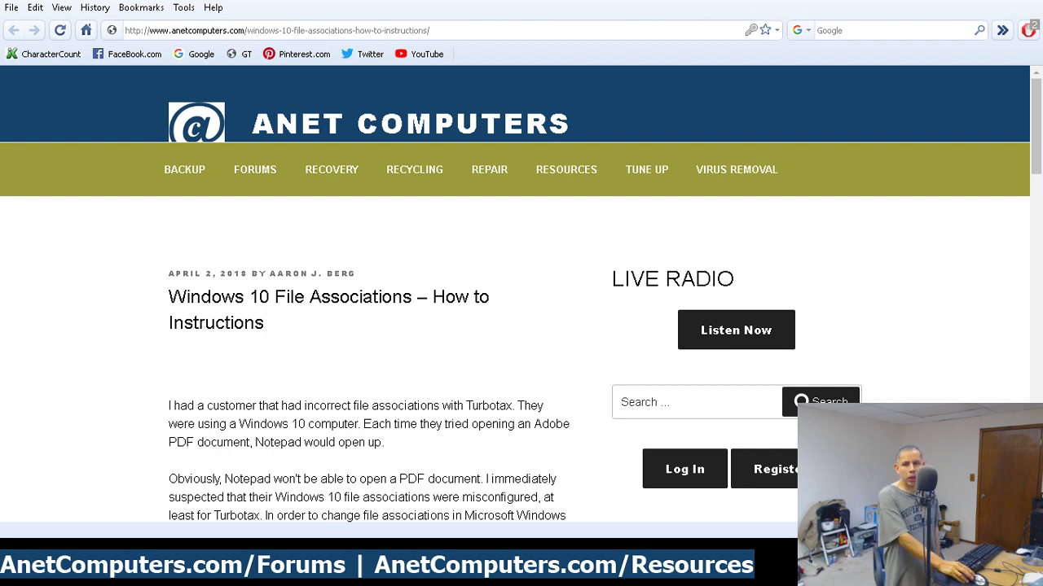
Scroll down the Windows 10 File Associations article in QupZilla to read its Default apps instructions.
scroll(514, 293, down, 3)
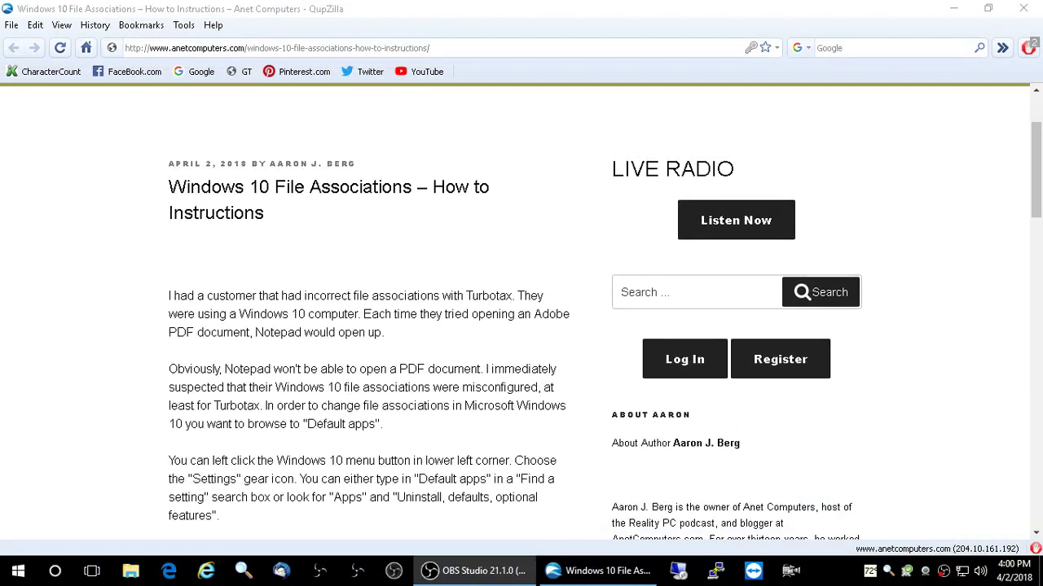
Open Windows Settings from the Start menu and search for 'default apps'.
click(18, 571)
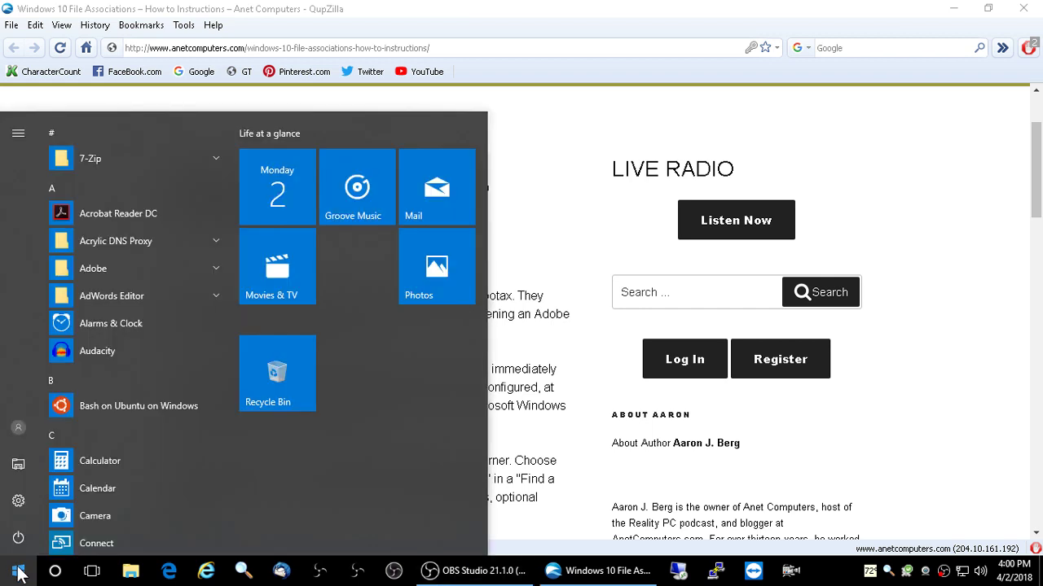
click(26, 501)
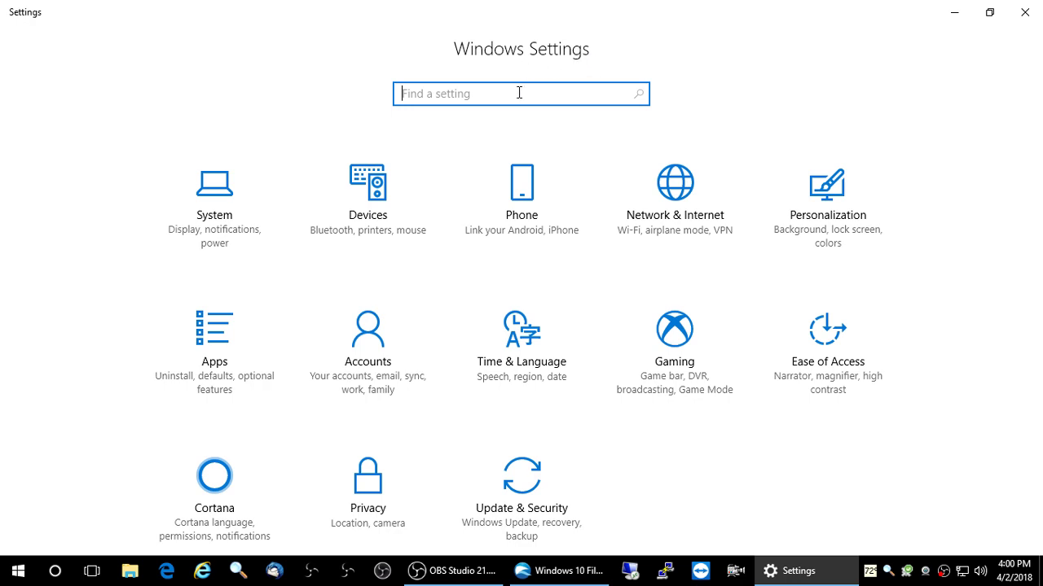
text(defa)
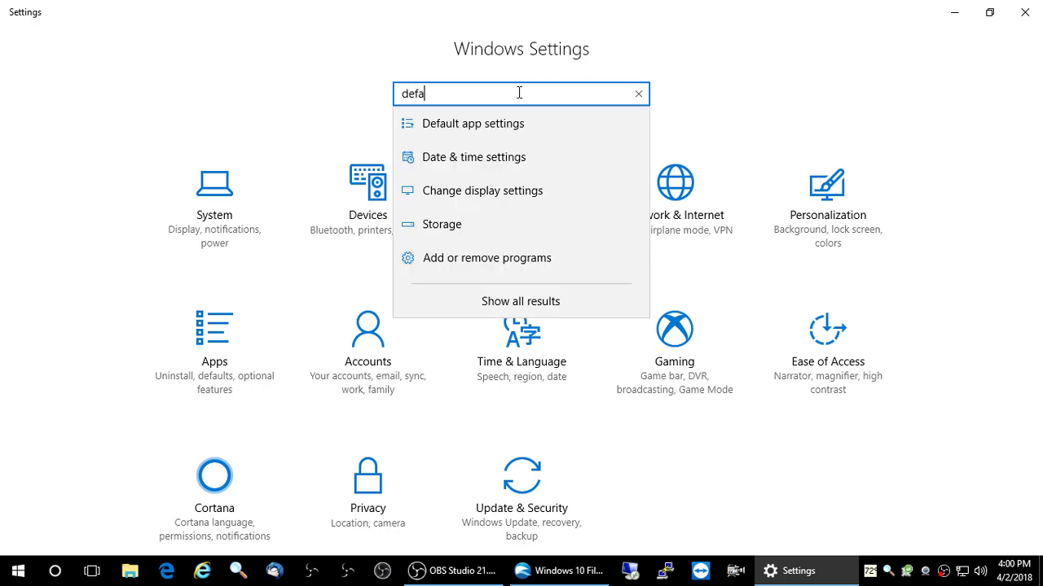
text(ult apps)
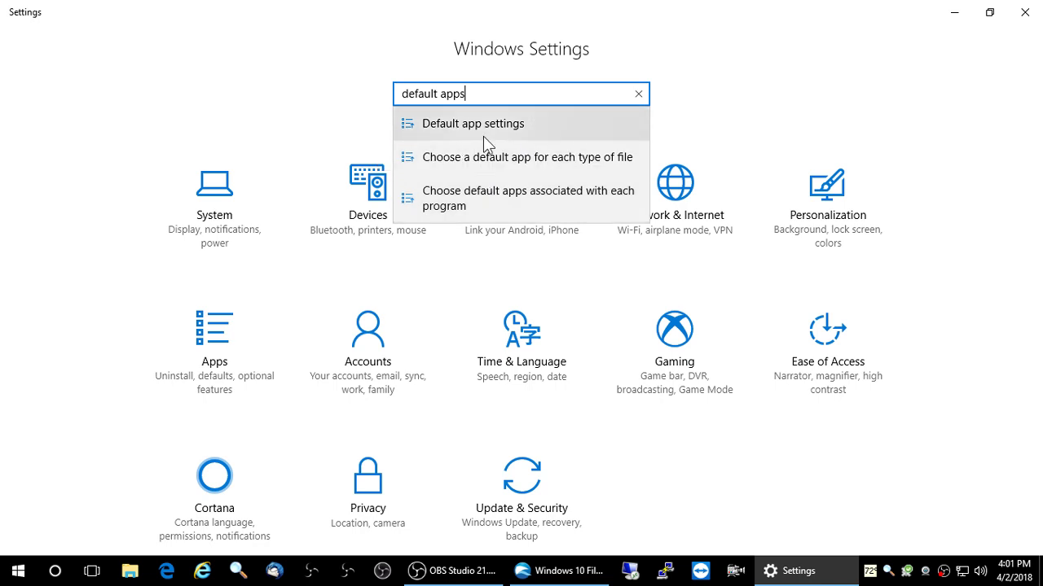
Clear the 'default apps' text from the Settings search box.
click(81, 270)
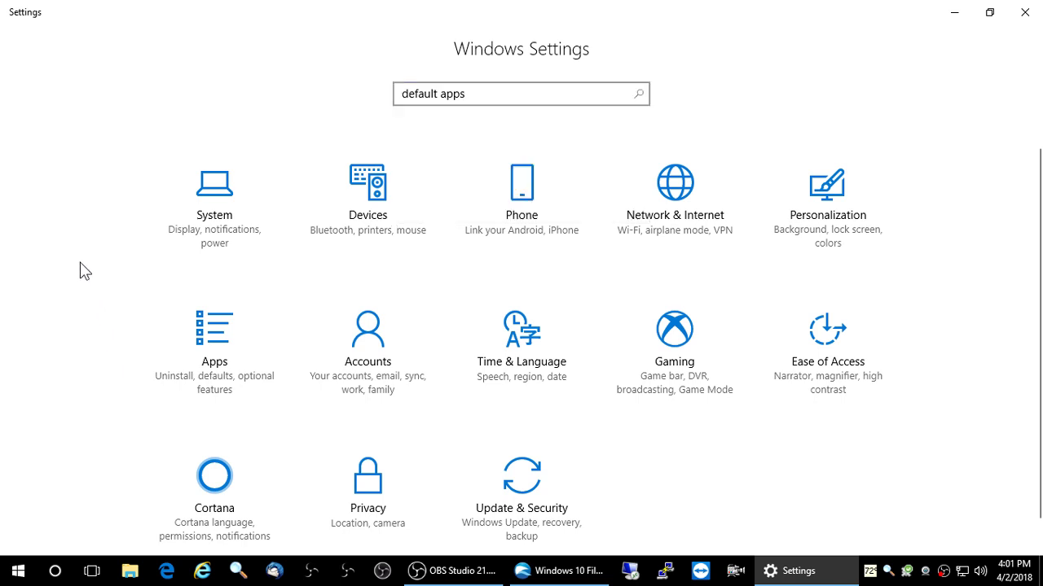
click(501, 100)
key(ctrl+a)
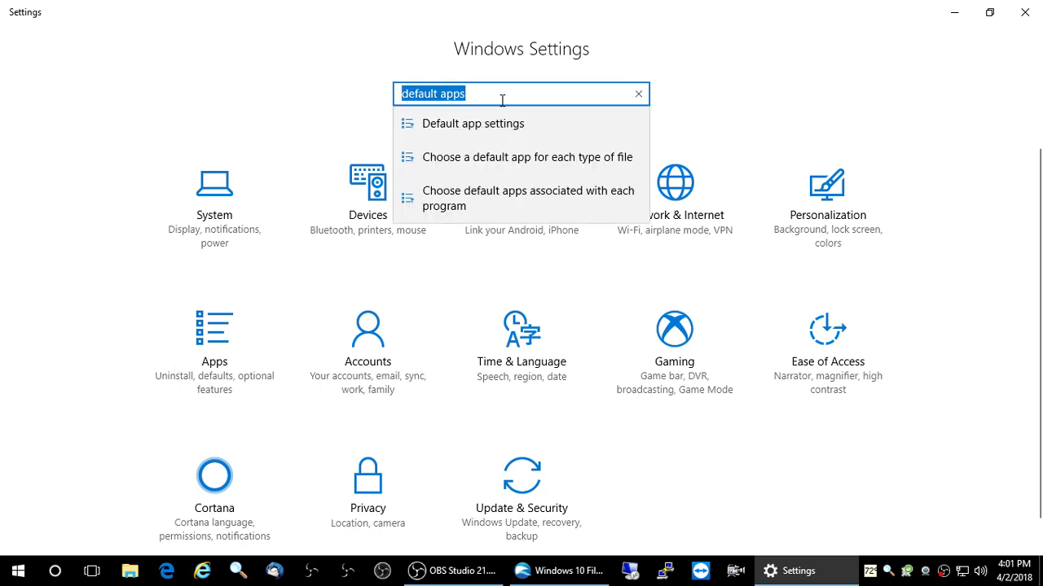
key(BackSpace)
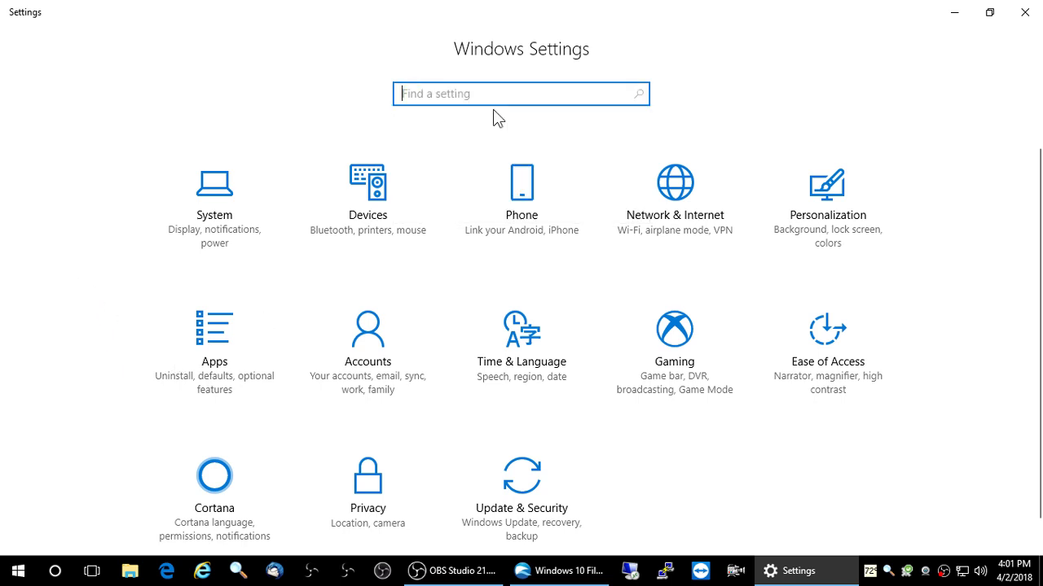
Open Apps and look through the Apps & features list of installed apps.
click(214, 358)
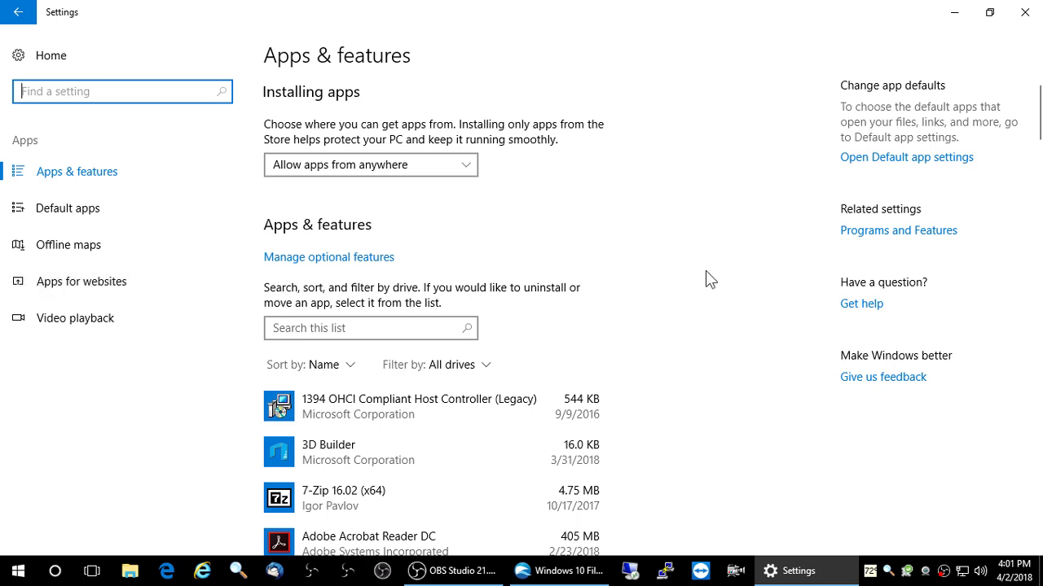
scroll(694, 282, down, 3)
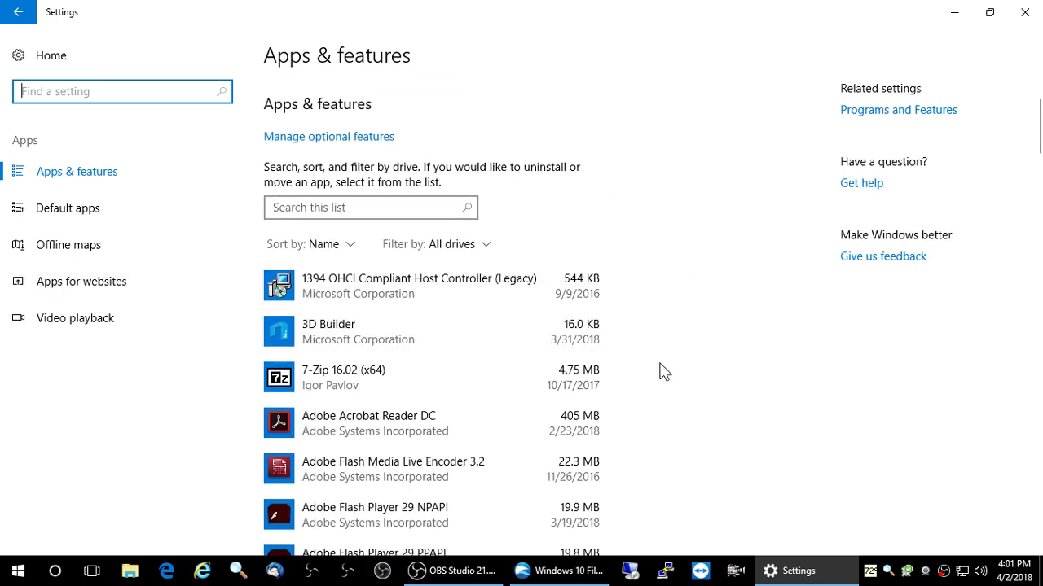
scroll(662, 371, down, 20)
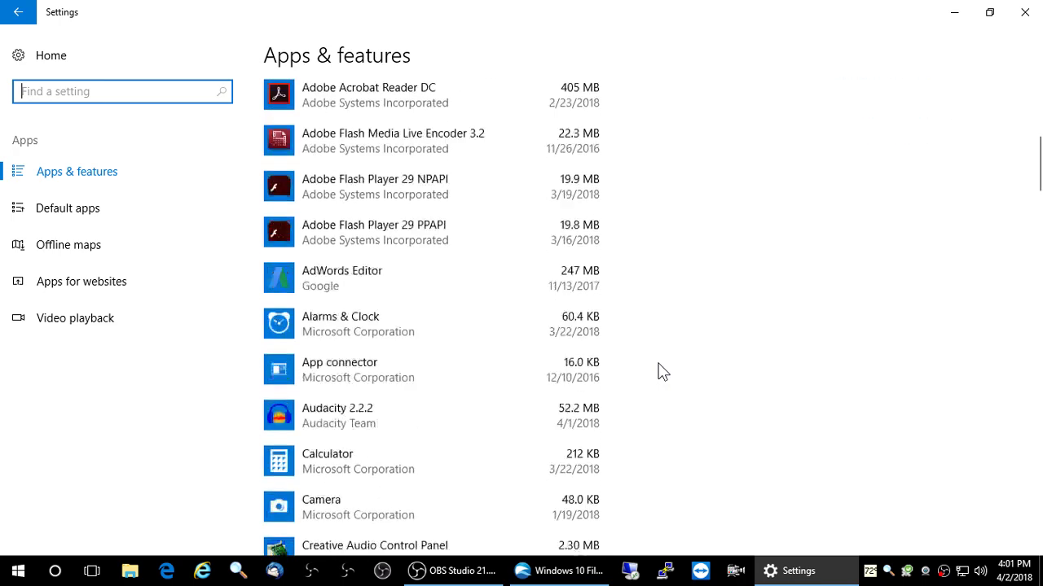
scroll(663, 372, down, 20)
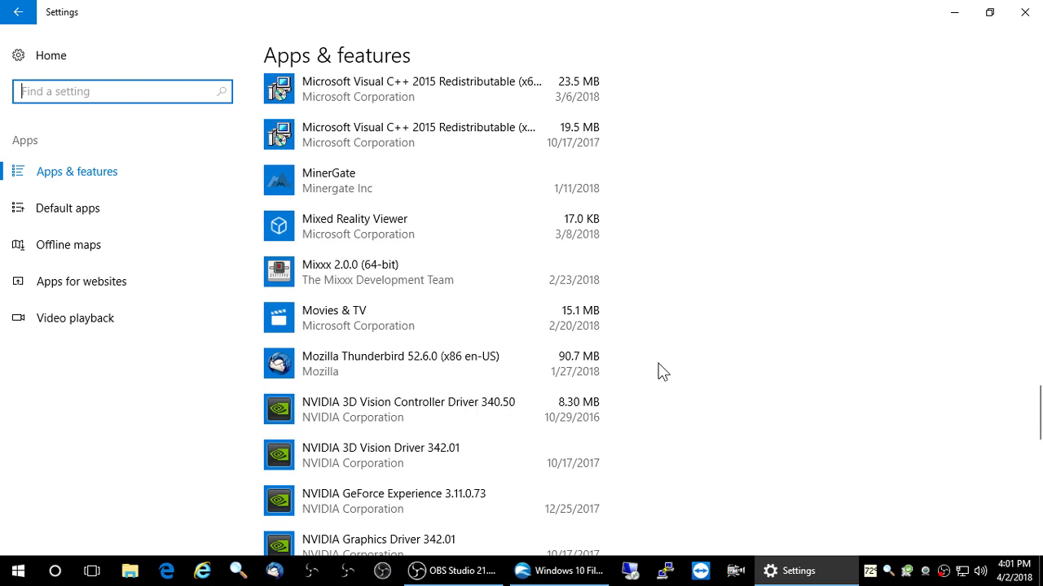
scroll(662, 371, down, 20)
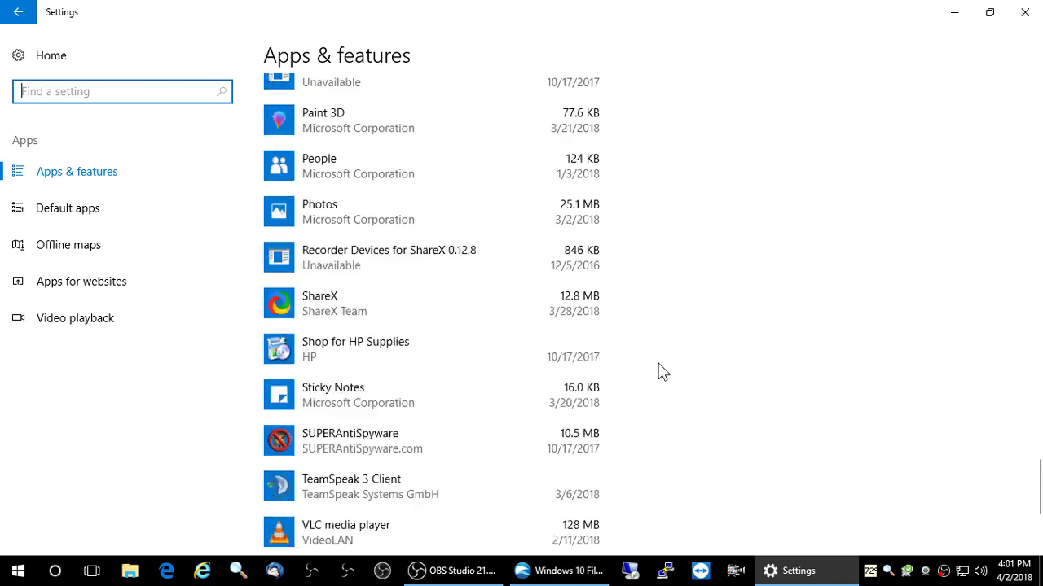
scroll(662, 371, down, 5)
scroll(663, 371, up, 15)
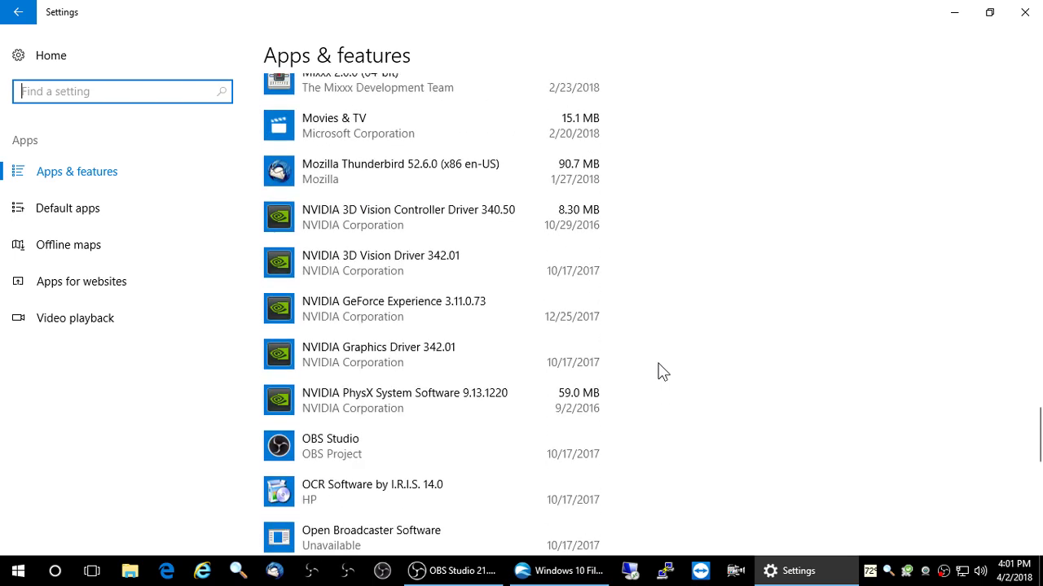
scroll(662, 371, up, 20)
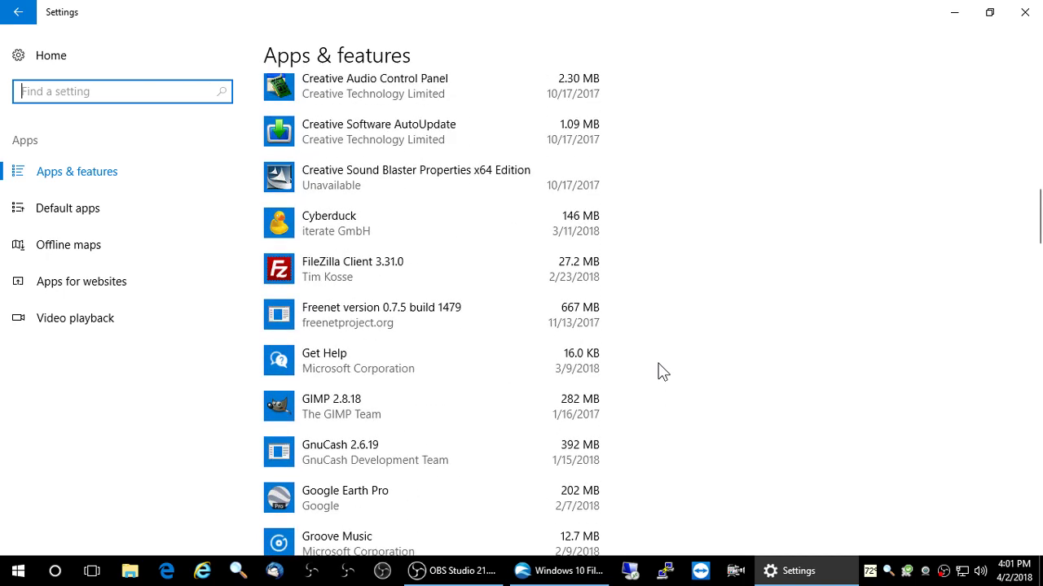
scroll(662, 371, up, 10)
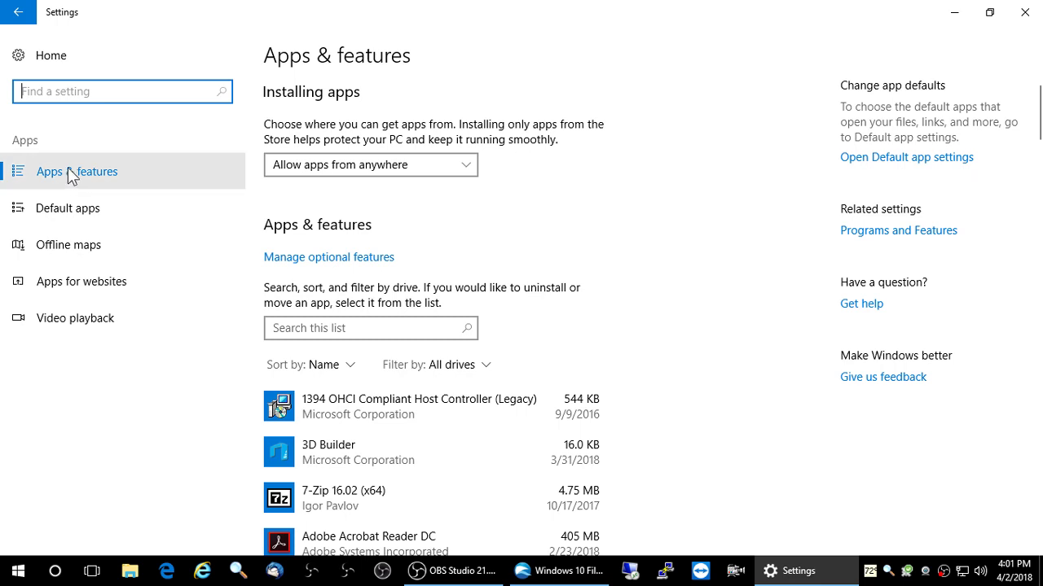
Switch to Default apps and review the email, maps, music, video and browser defaults.
click(58, 214)
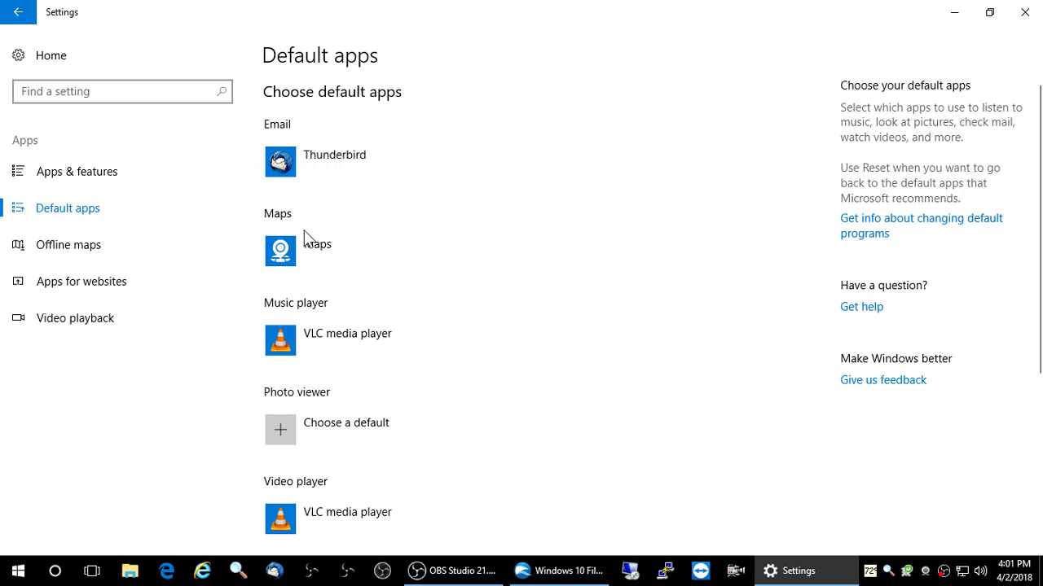
scroll(521, 358, down, 3)
scroll(547, 429, down, 1)
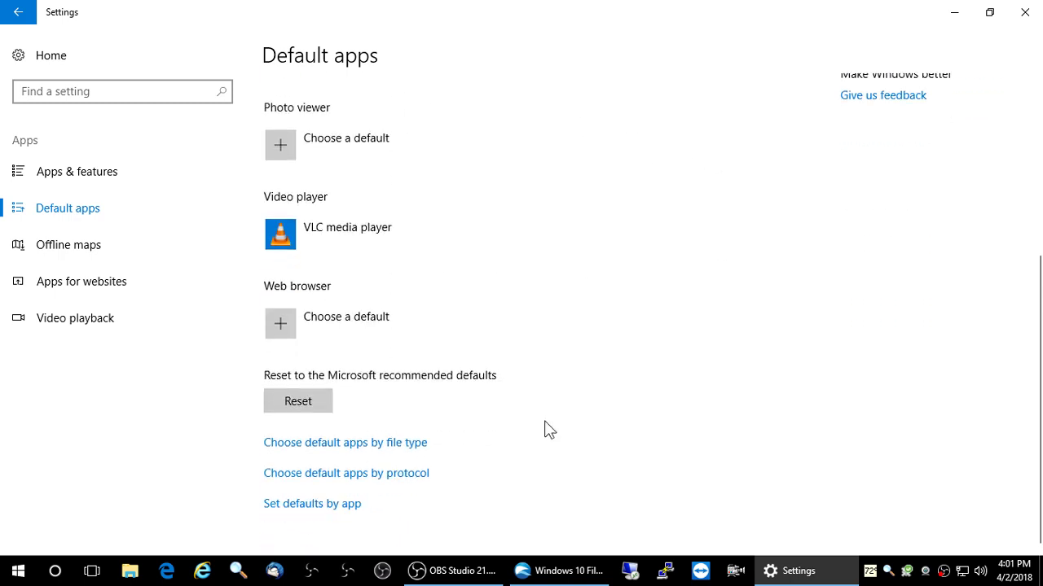
scroll(598, 427, up, 4)
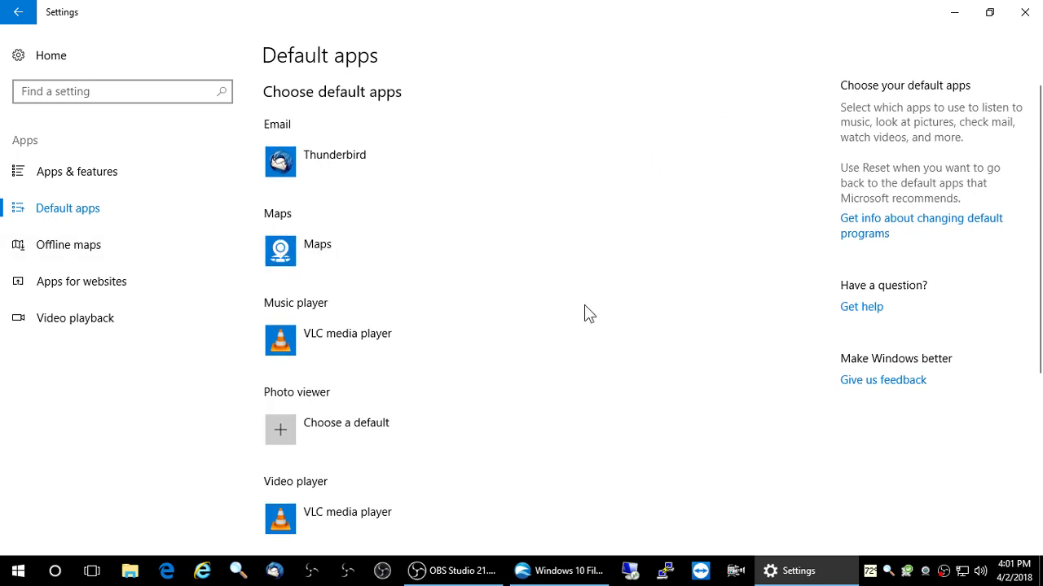
scroll(587, 313, down, 5)
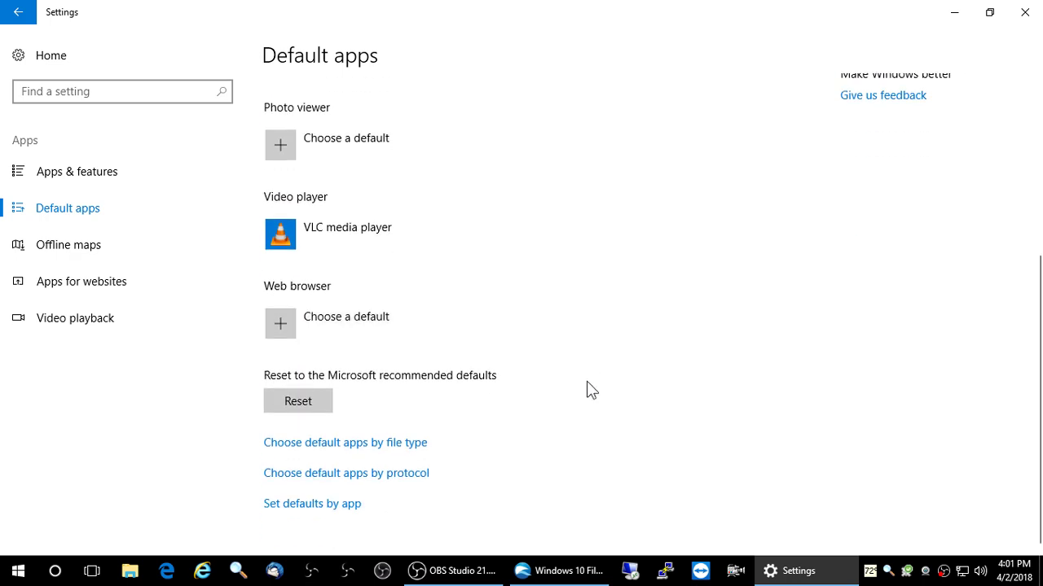
Open Choose default apps by file type and scroll to the .pdf row with Adobe Acrobat Reader DC.
click(363, 446)
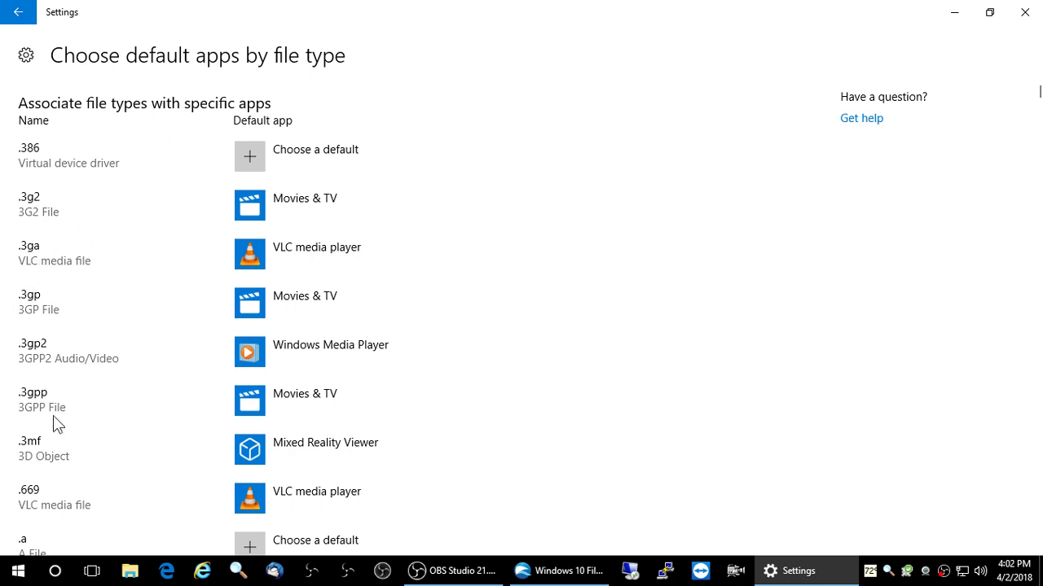
scroll(76, 329, down, 4)
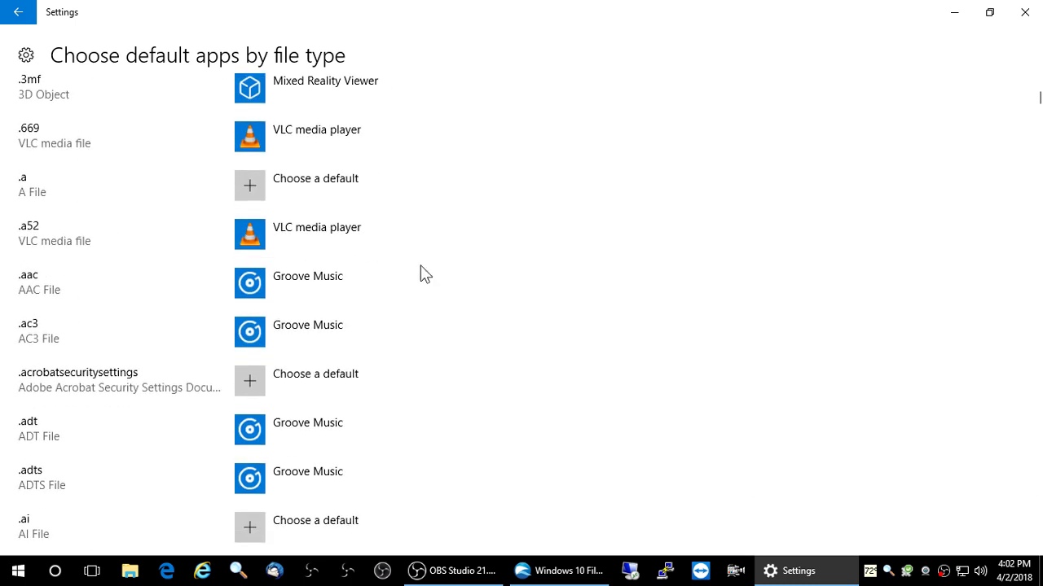
scroll(535, 314, down, 3)
scroll(318, 379, down, 2)
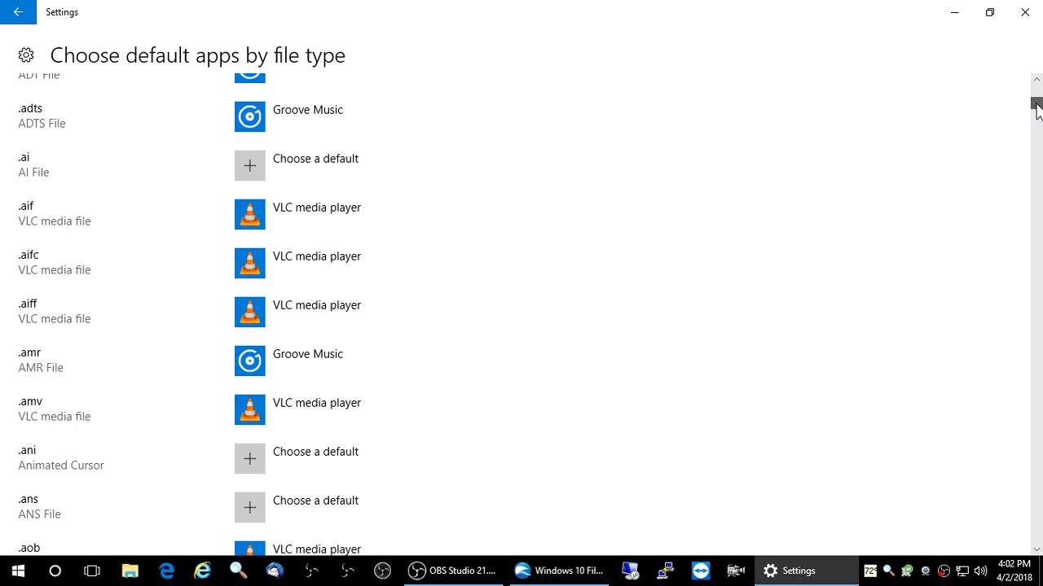
drag(1037, 106, 1024, 546)
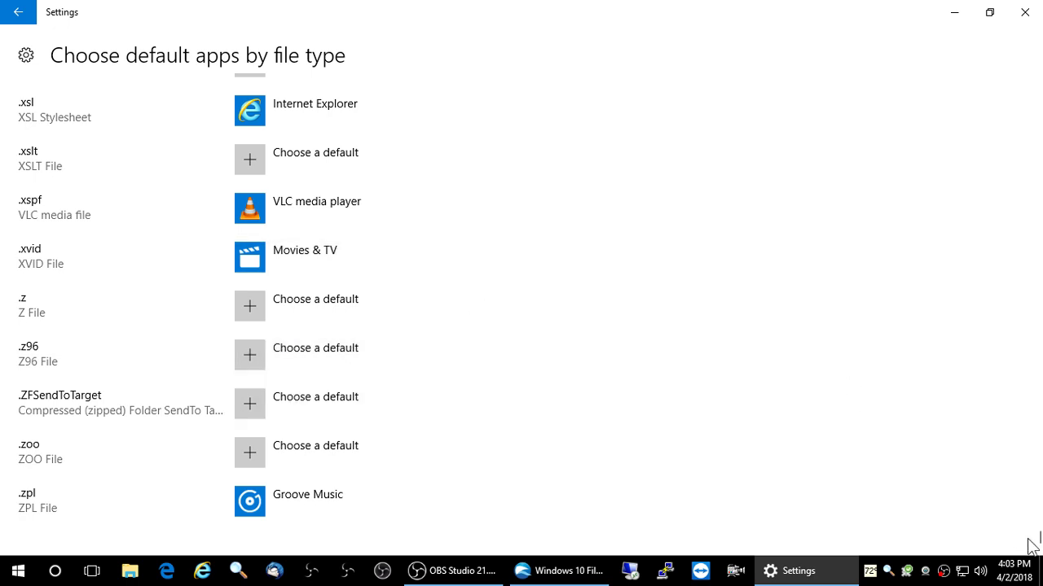
drag(1036, 538, 1038, 358)
scroll(198, 378, down, 5)
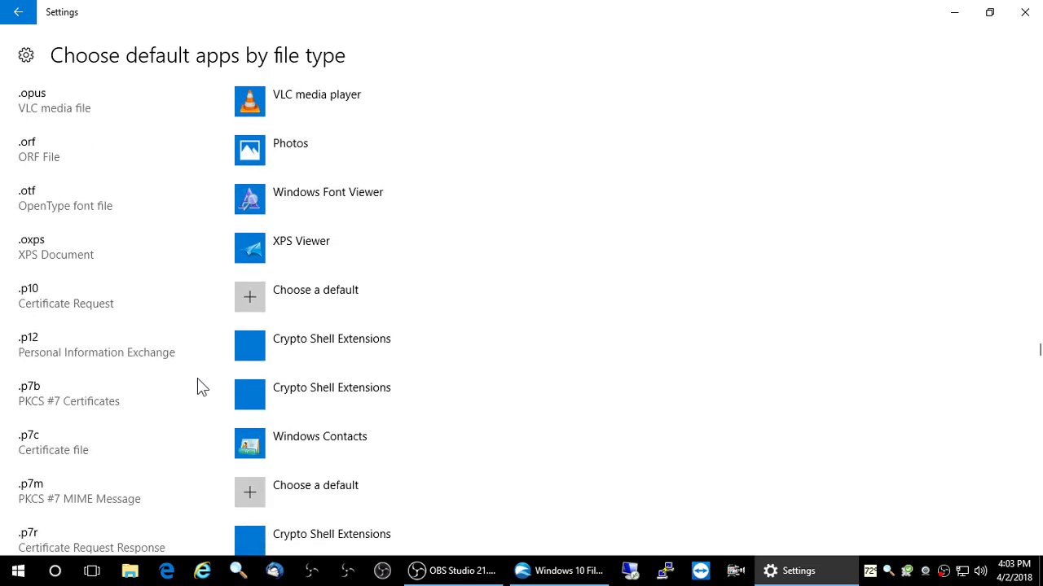
scroll(197, 378, down, 3)
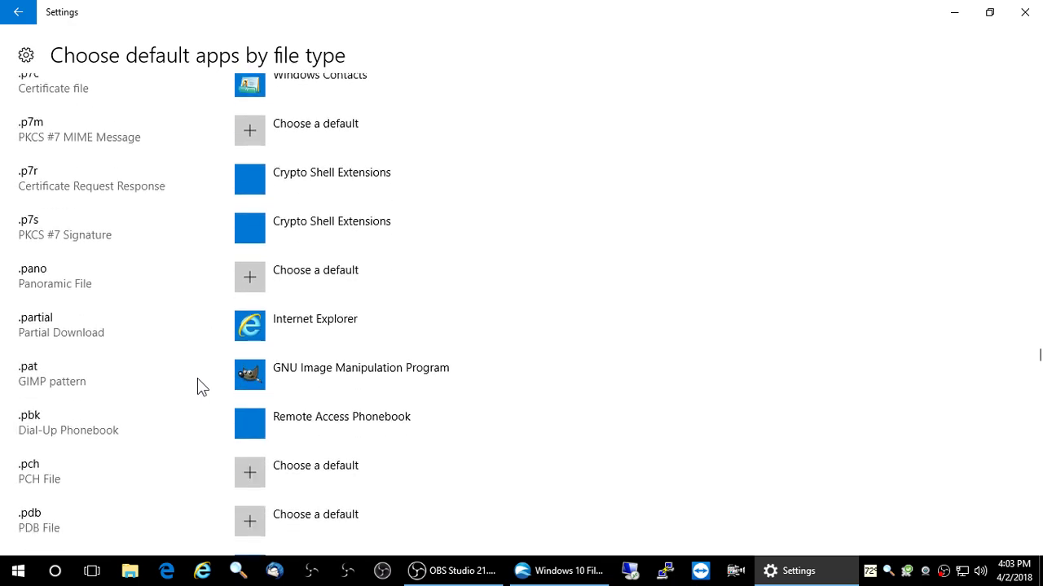
scroll(197, 378, down, 3)
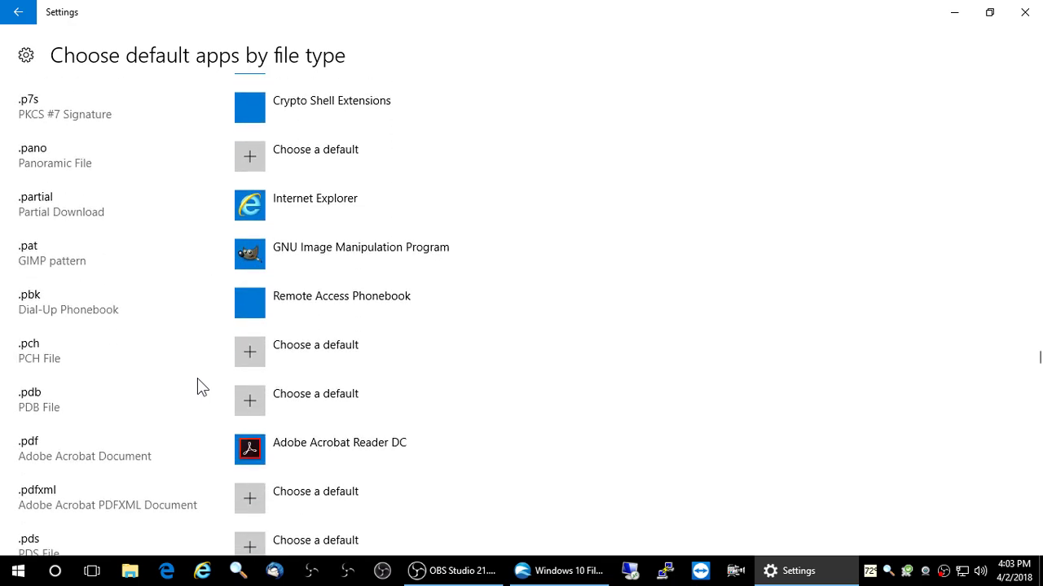
scroll(197, 378, down, 2)
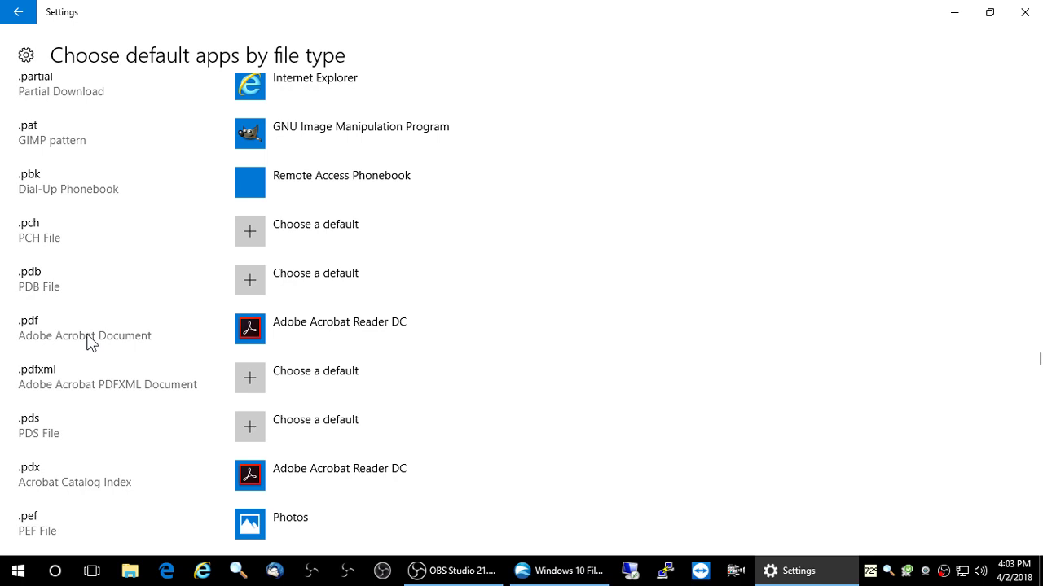
Check the .pdb app choice (no app installed), then view the apps offered for .pdf.
click(324, 290)
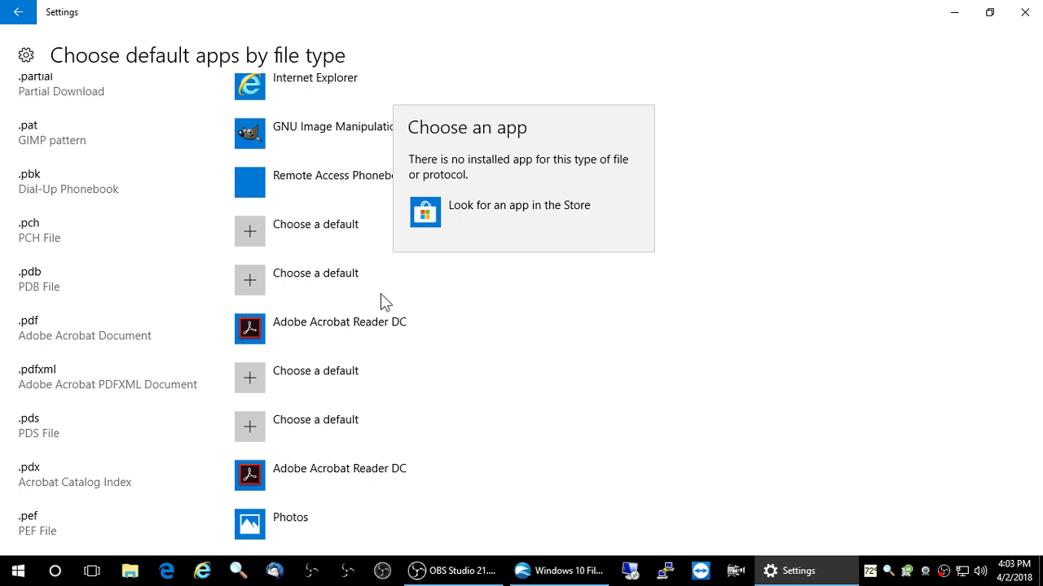
click(742, 310)
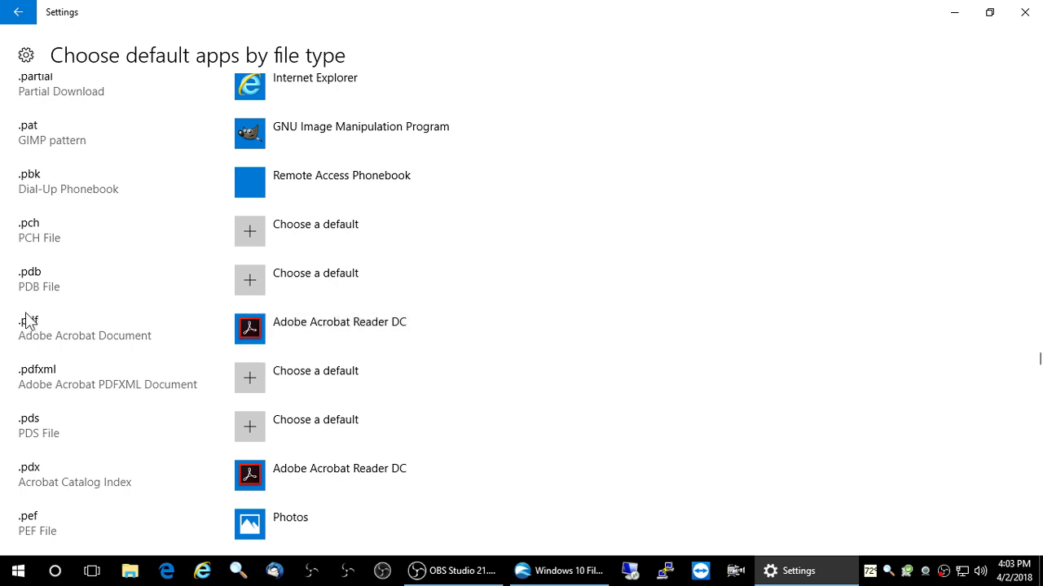
click(327, 321)
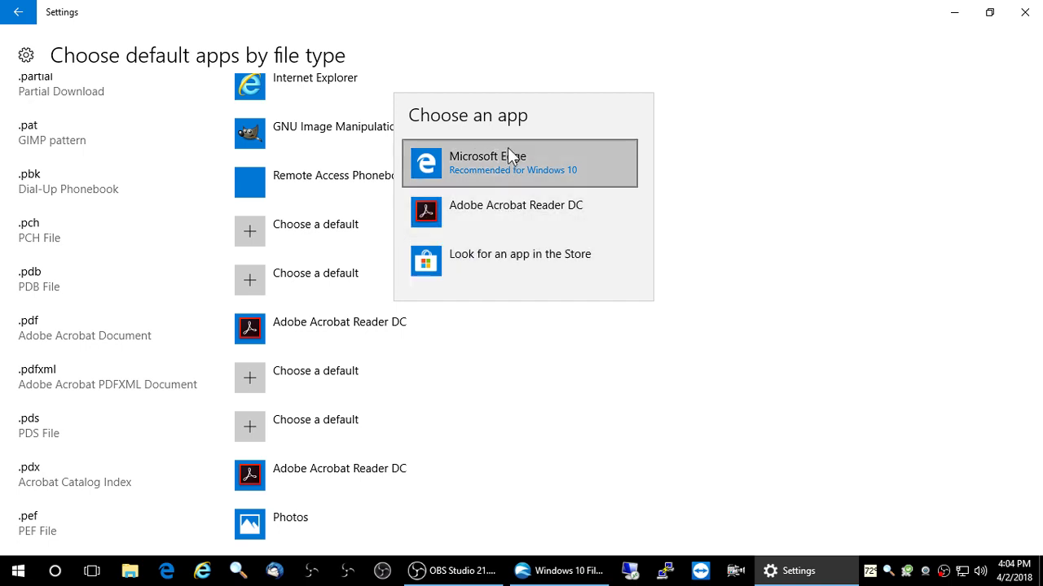
Keep Adobe Acrobat Reader DC as the .pdf default and return to the QupZilla article.
click(487, 210)
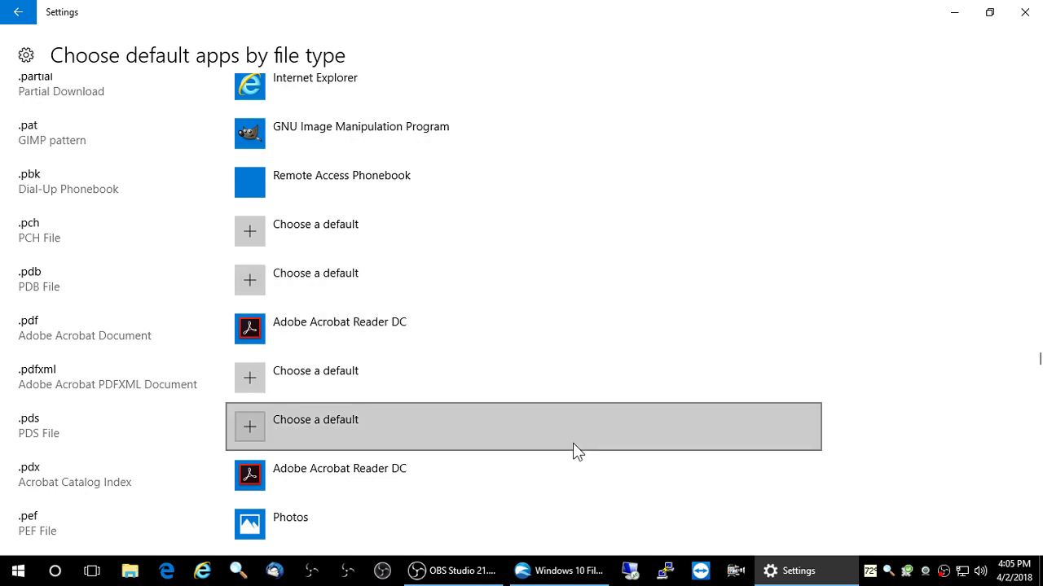
click(550, 570)
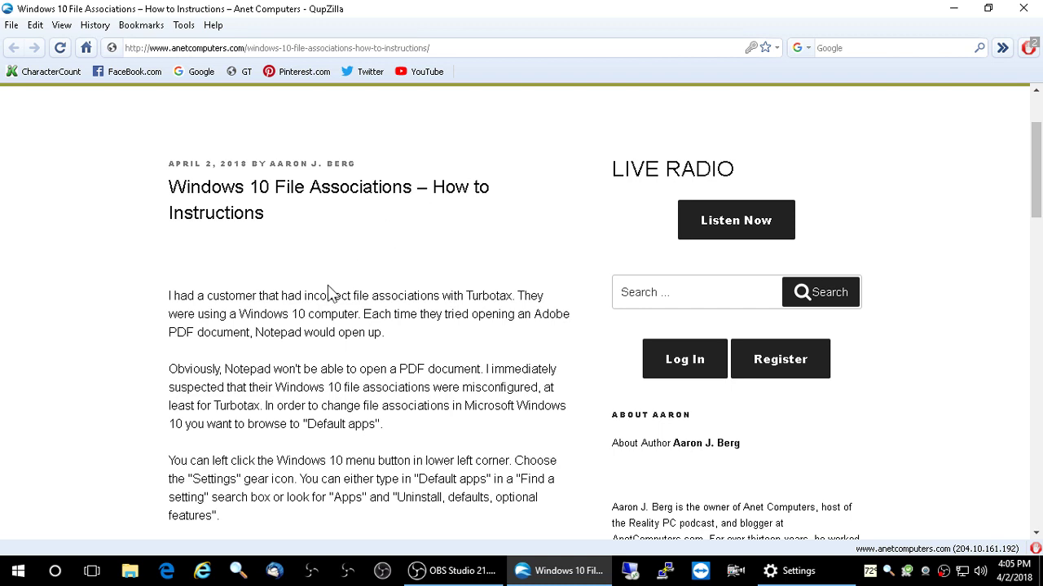
Bring the Settings file-type defaults page back to the front from the taskbar.
click(794, 570)
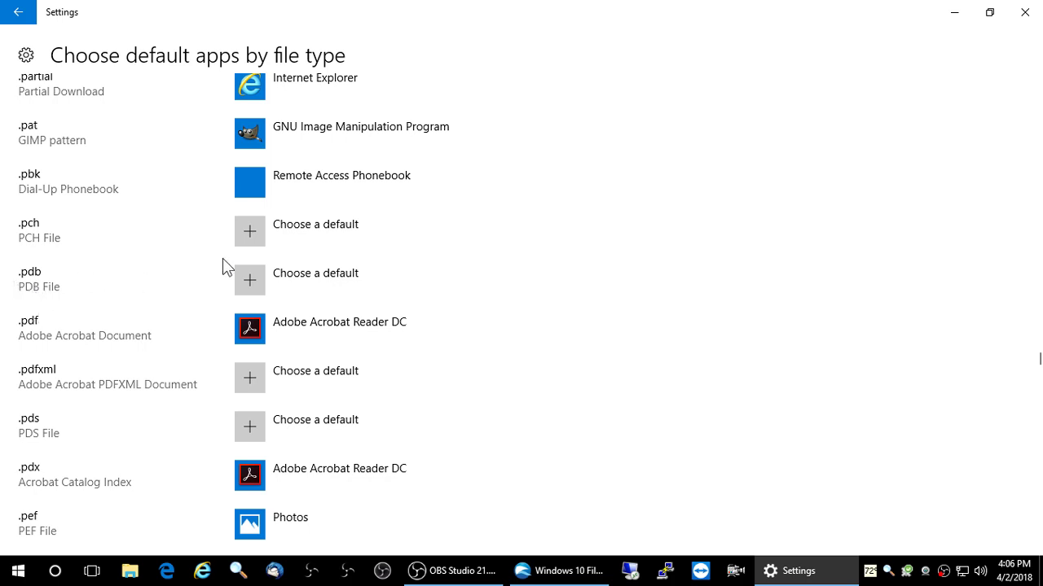
click(315, 274)
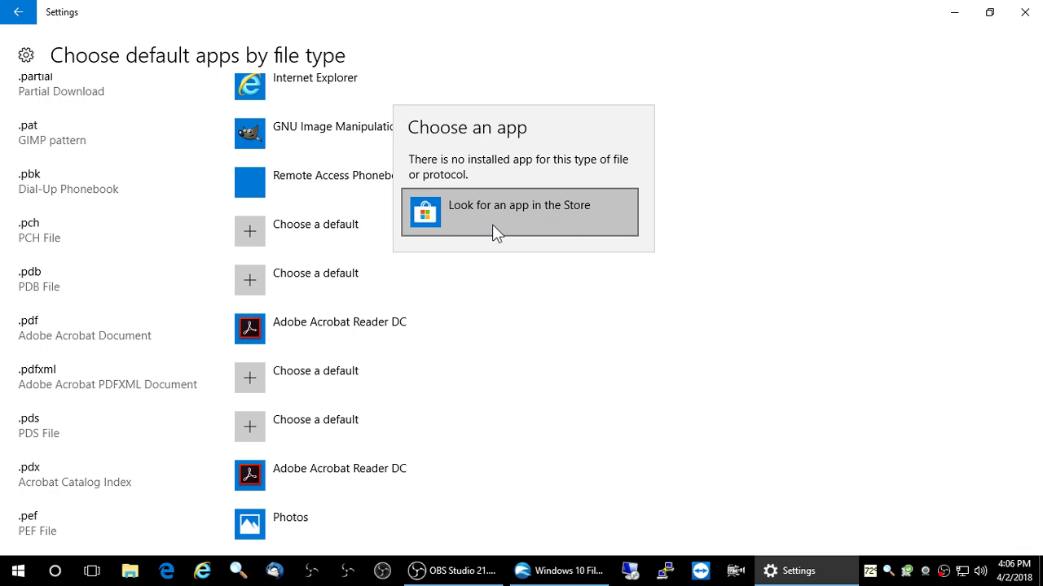
click(730, 274)
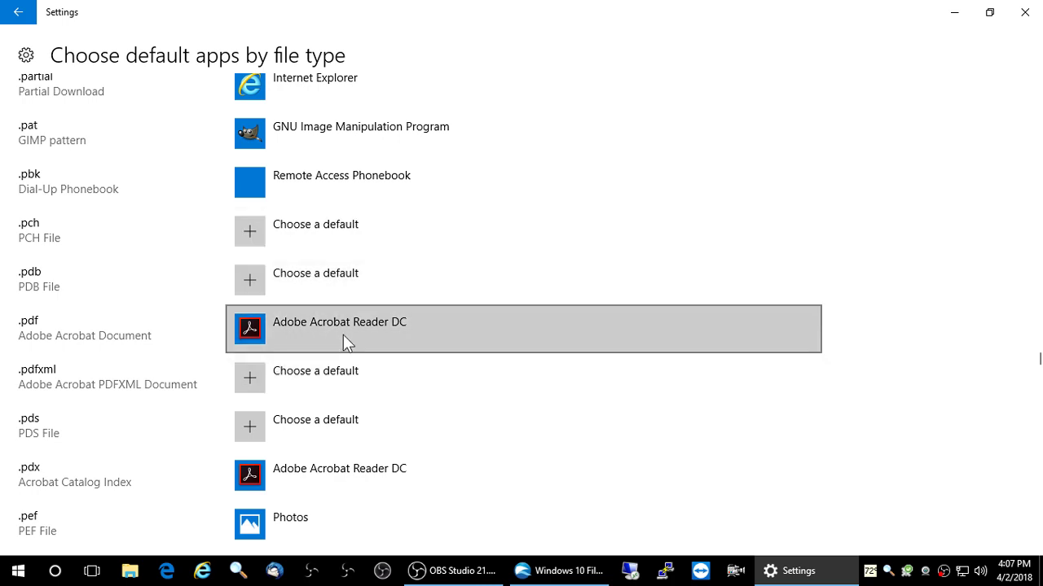
Scroll back to the top of the file-type list and close the Settings window.
scroll(484, 421, up, 10)
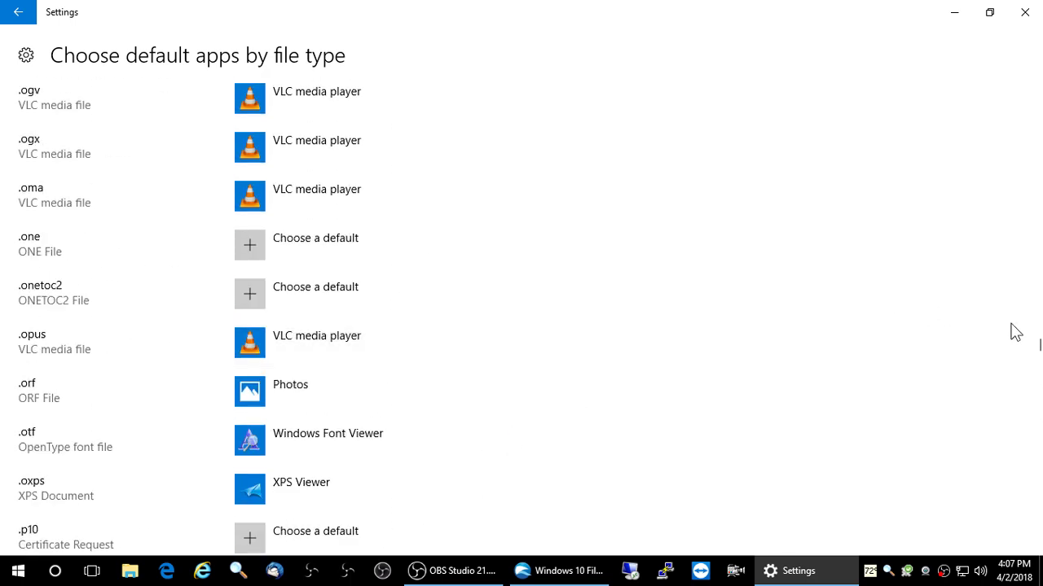
drag(1035, 349, 1034, 98)
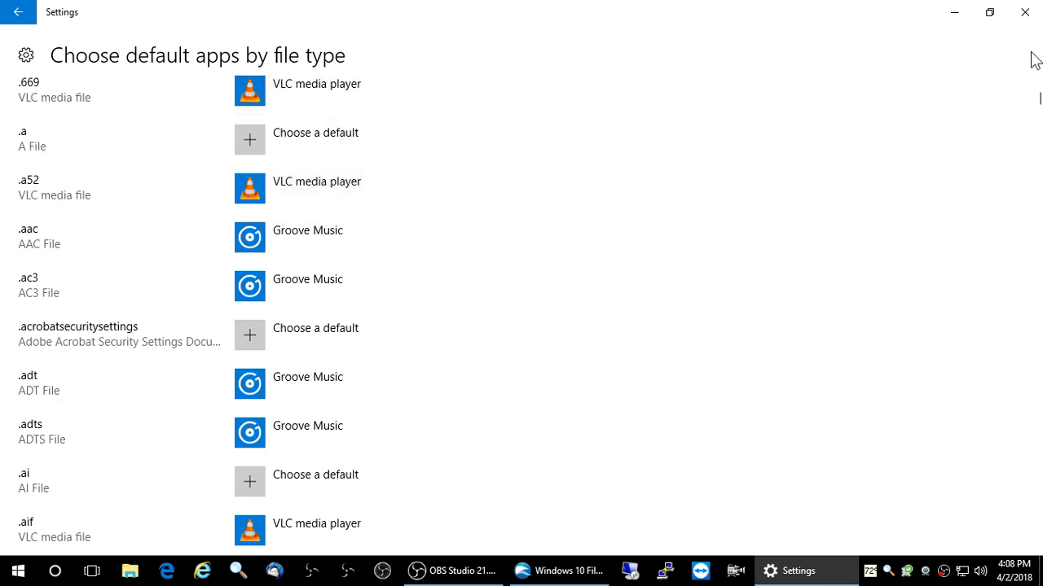
click(544, 571)
click(794, 570)
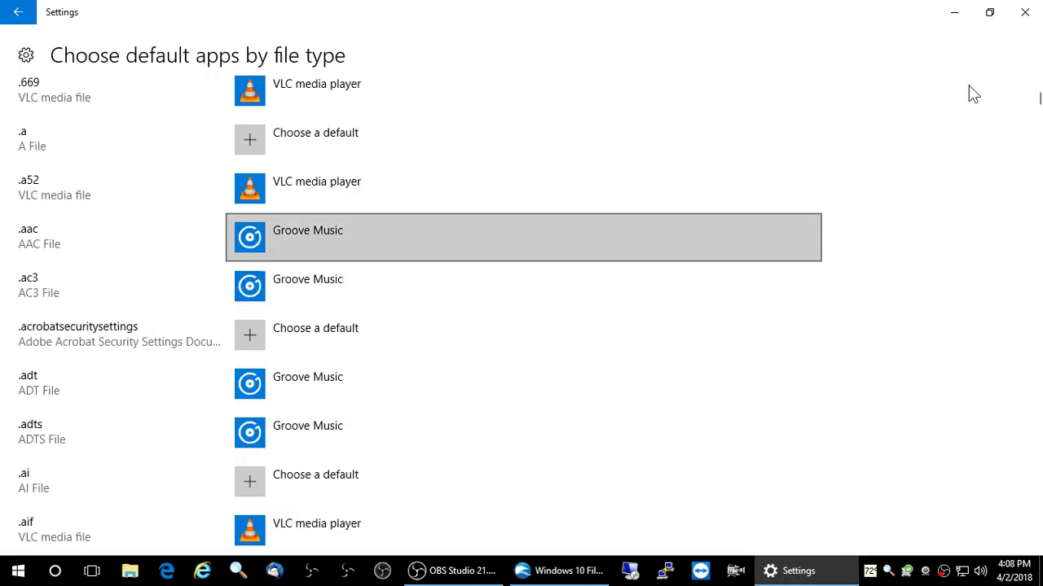
click(1028, 10)
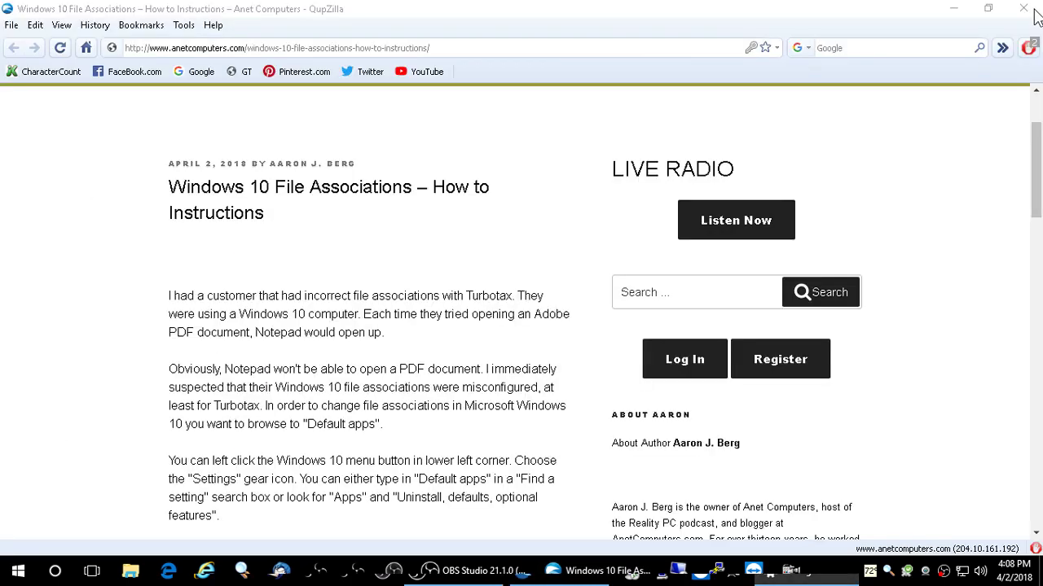
Reopen Windows Settings from the Start menu.
right_click(22, 577)
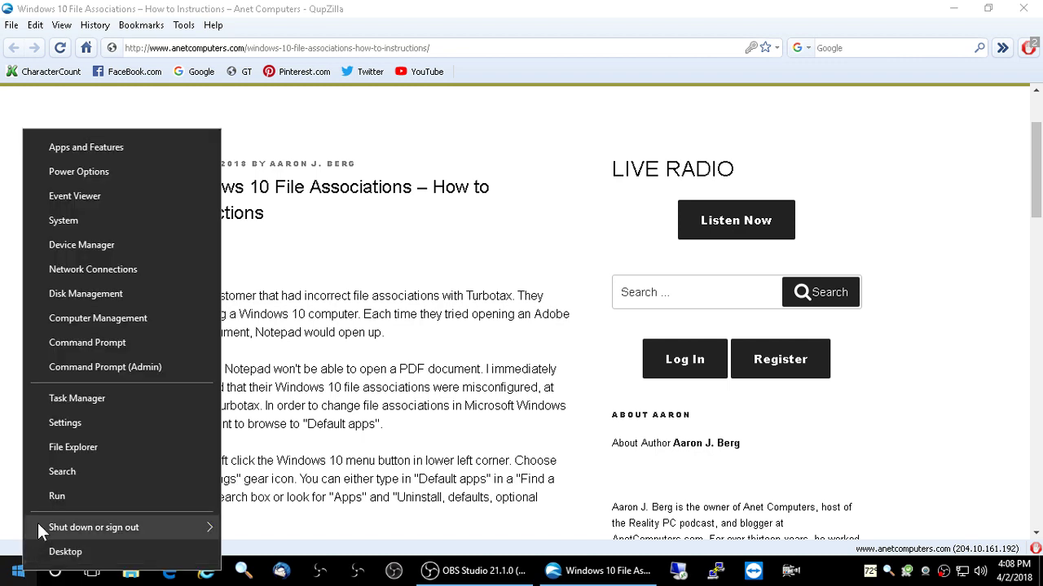
click(17, 574)
click(20, 505)
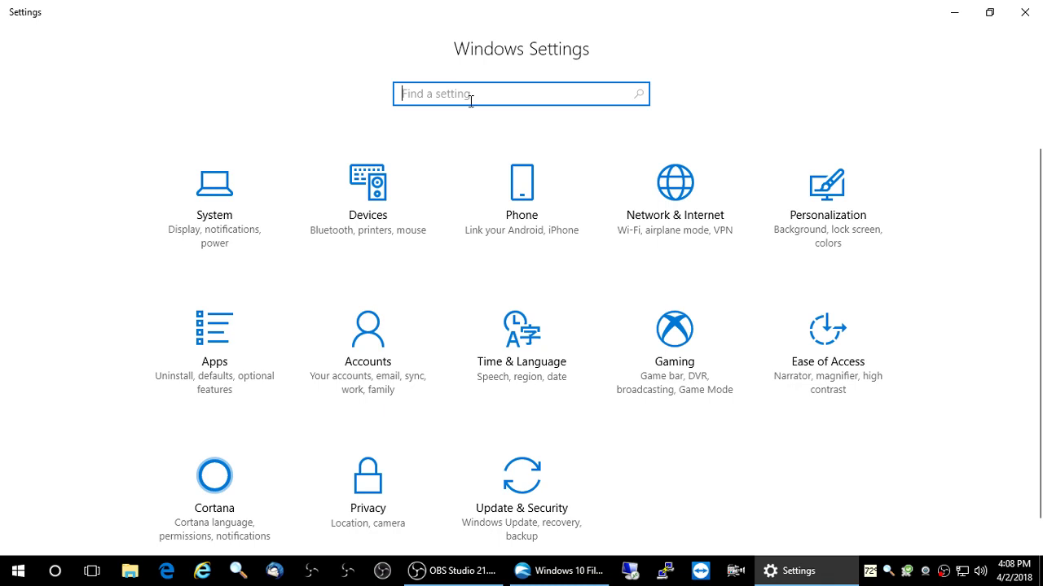
Search 'default apps' and open 'Choose a default app for each type of file'.
text(defau)
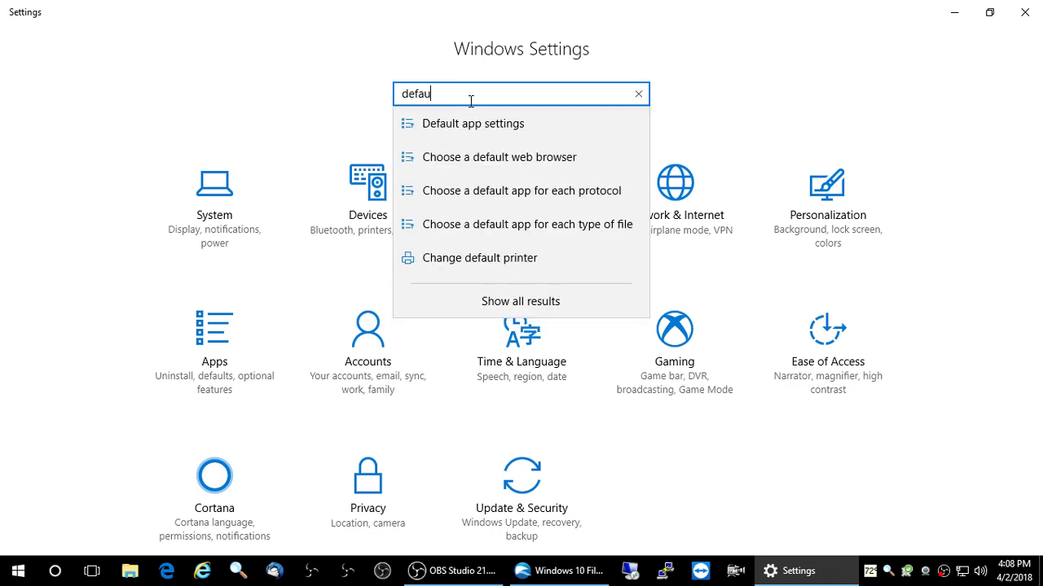
text(t apps)
key(BackSpace)
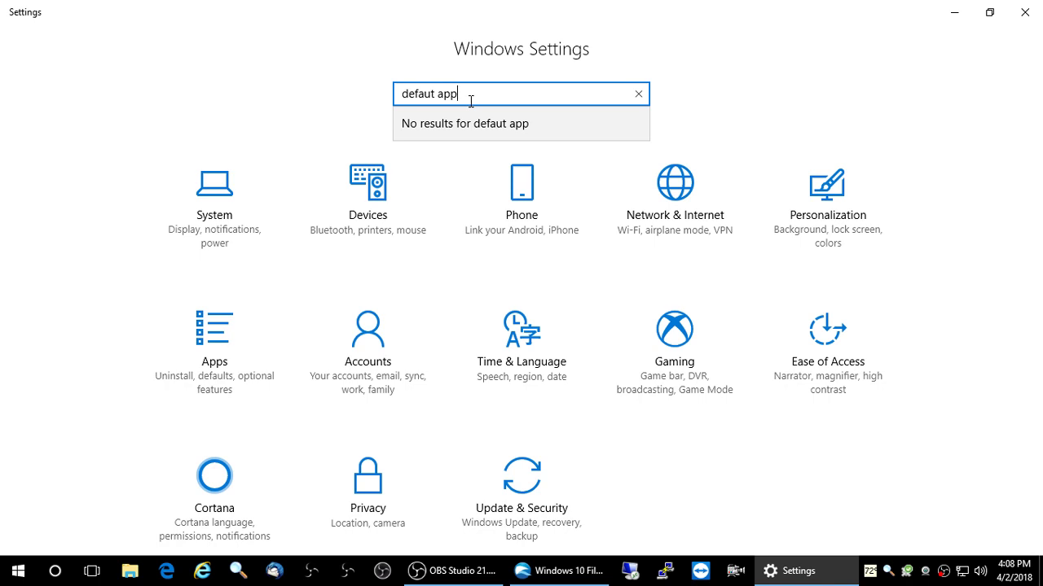
key(BackSpace)
key(BackSpace)
key(BackSpace)
key(BackSpace)
key(BackSpace)
text(l)
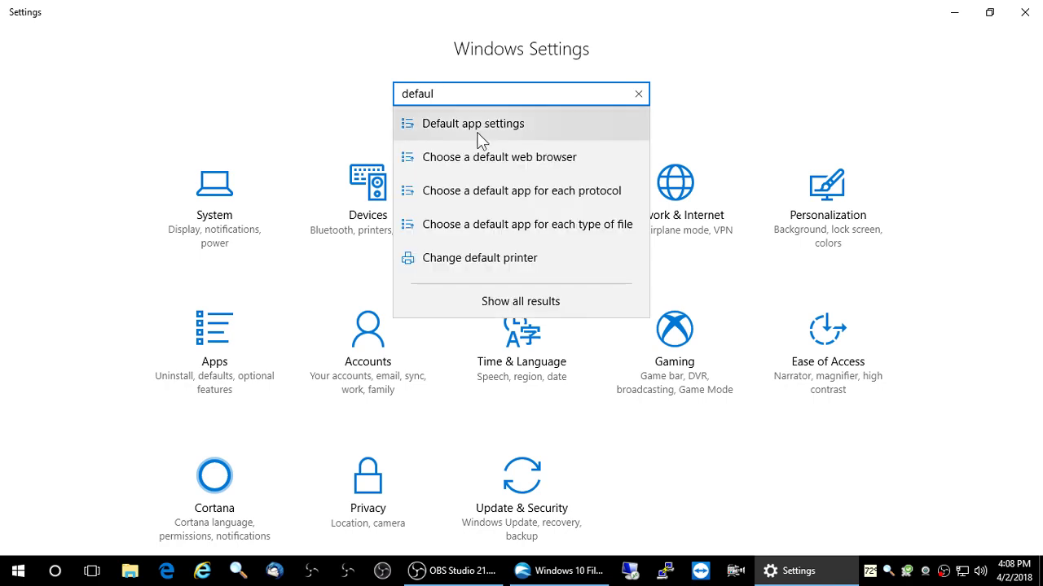
text(t apps)
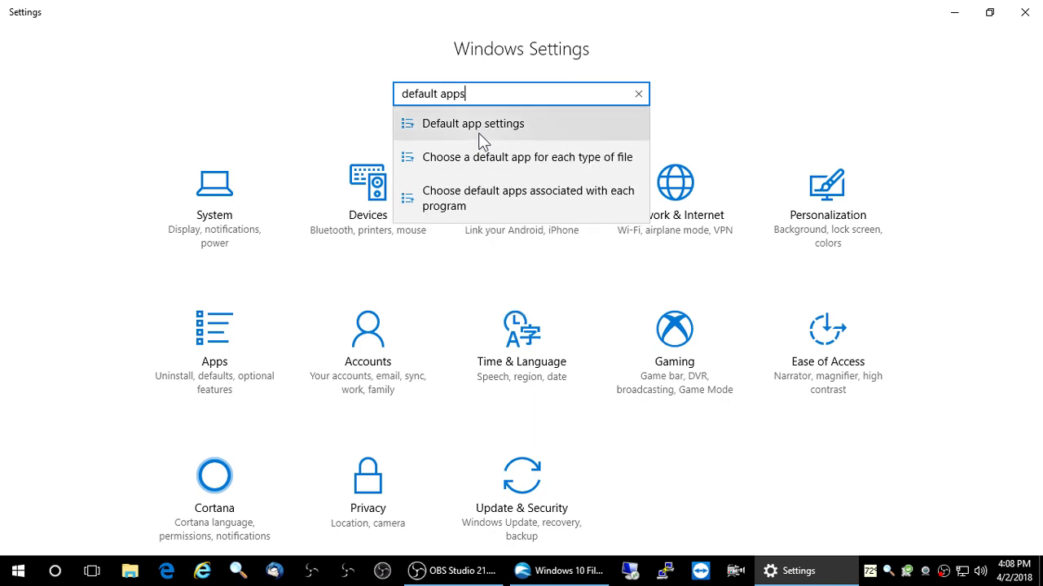
click(473, 166)
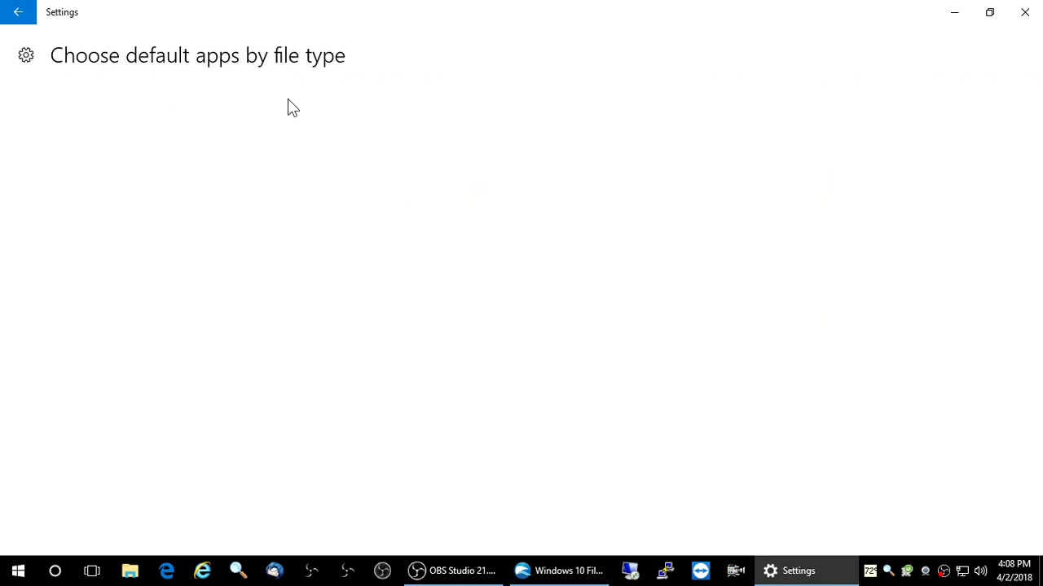
Close Settings and reopen it on Default apps through a search for 'default'.
click(55, 571)
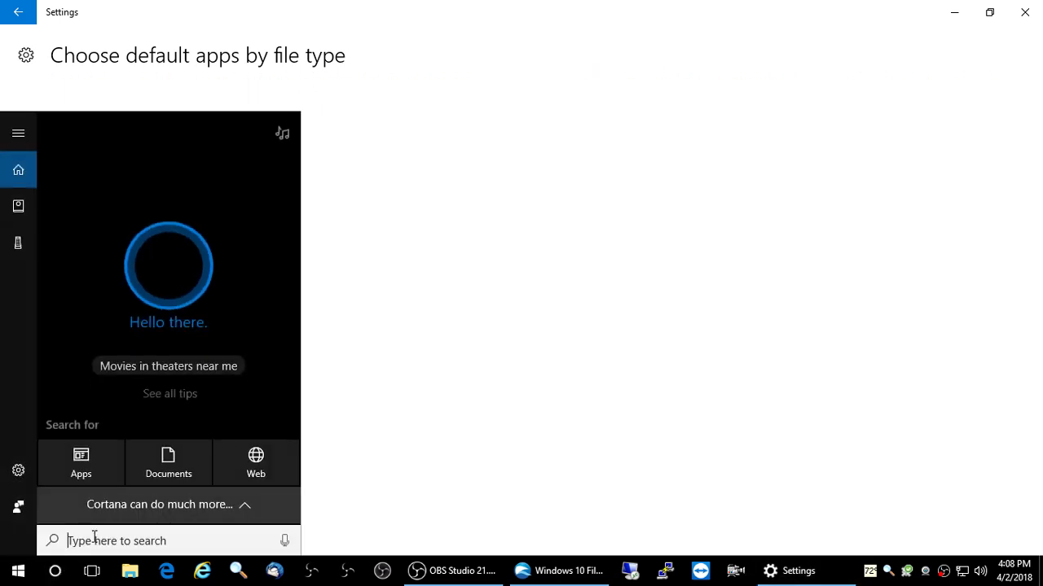
text(defa)
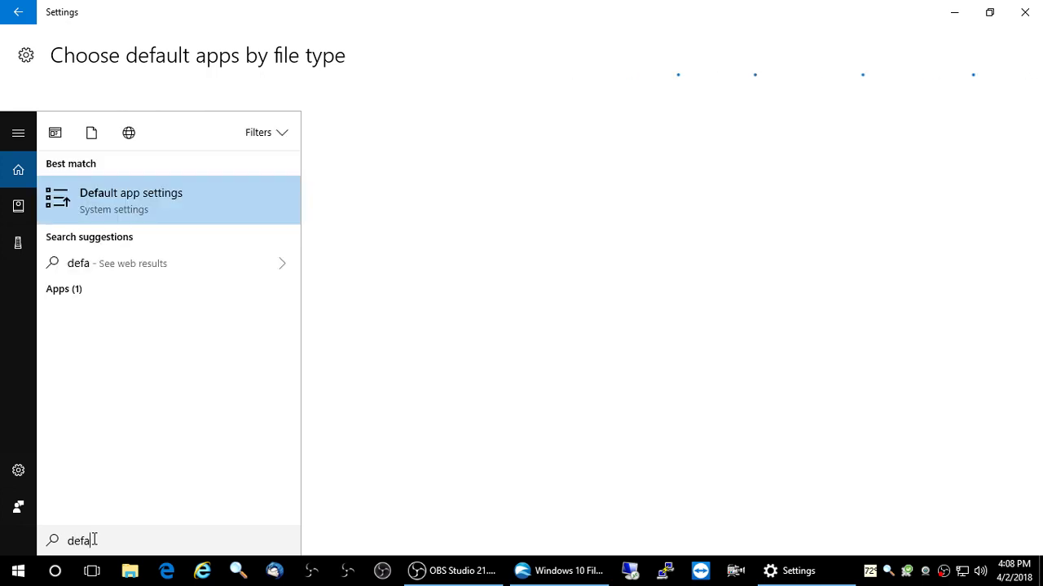
text(ult apps)
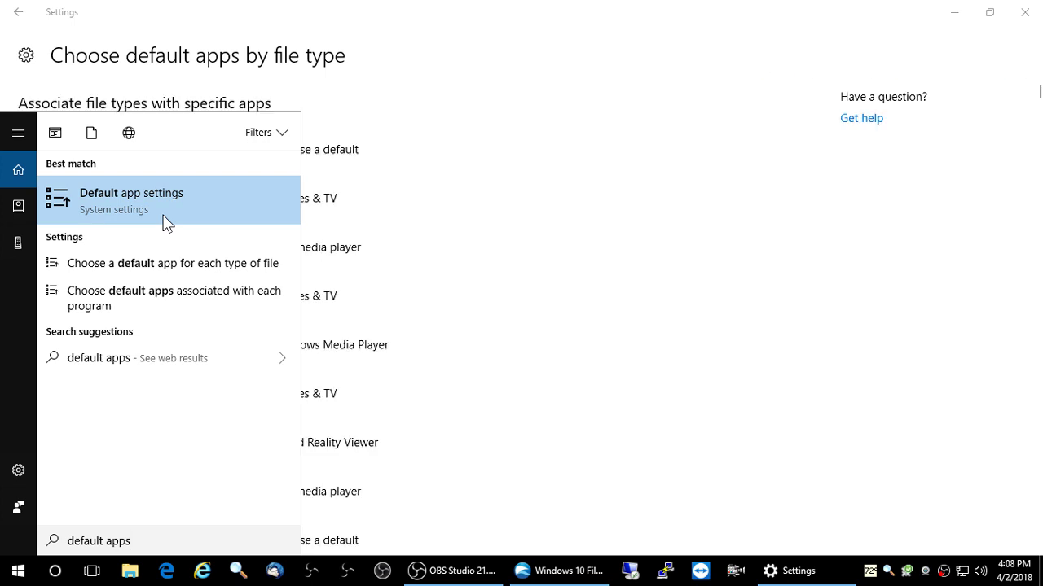
click(1026, 12)
click(56, 568)
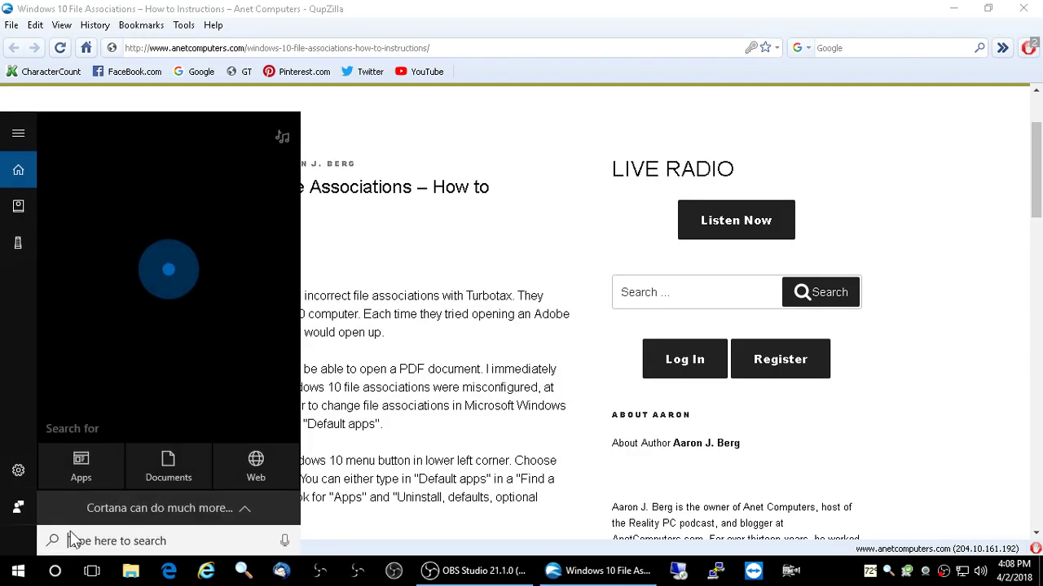
text(default)
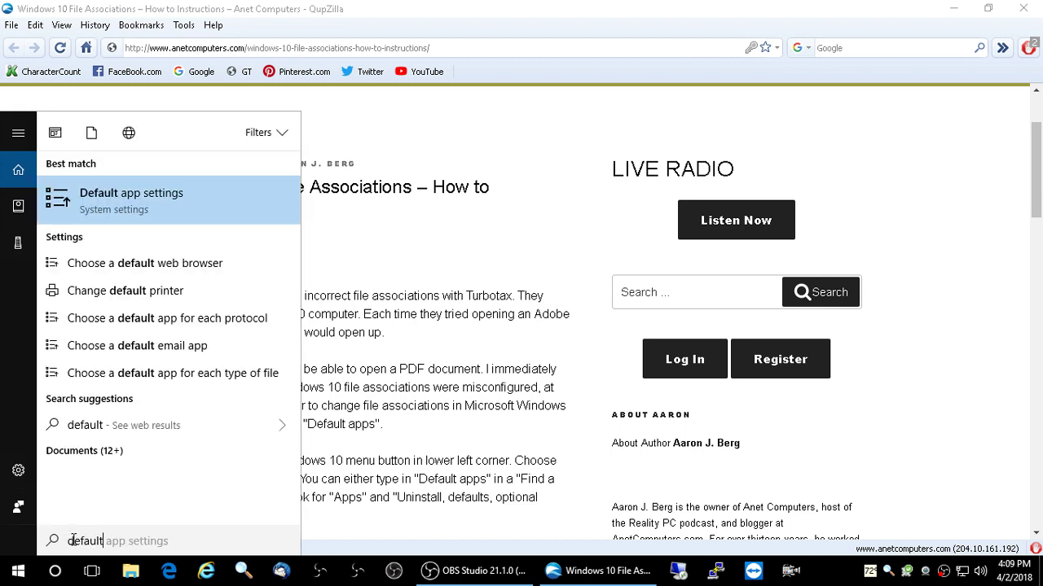
click(142, 206)
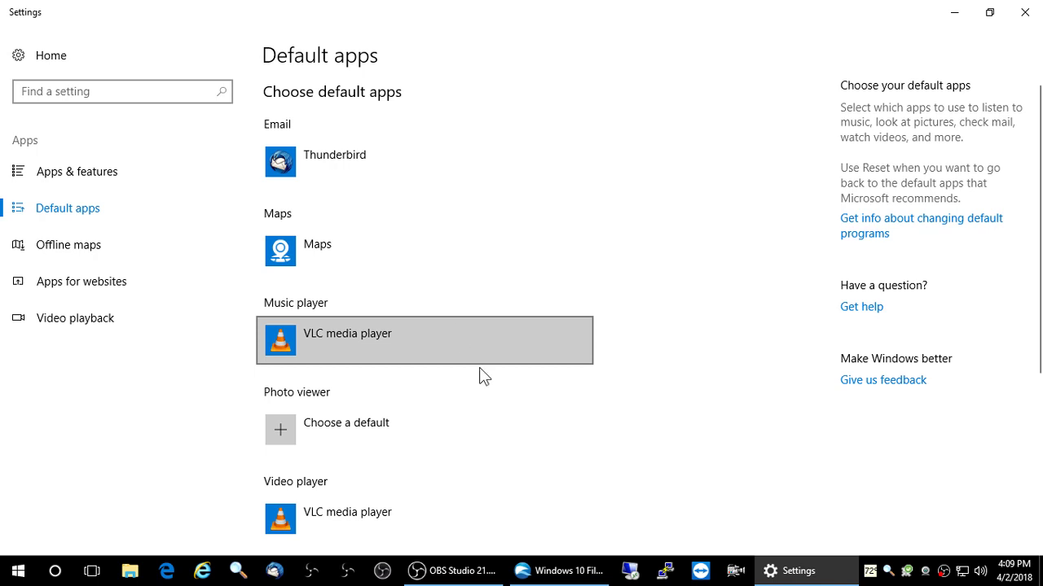
scroll(681, 486, down, 5)
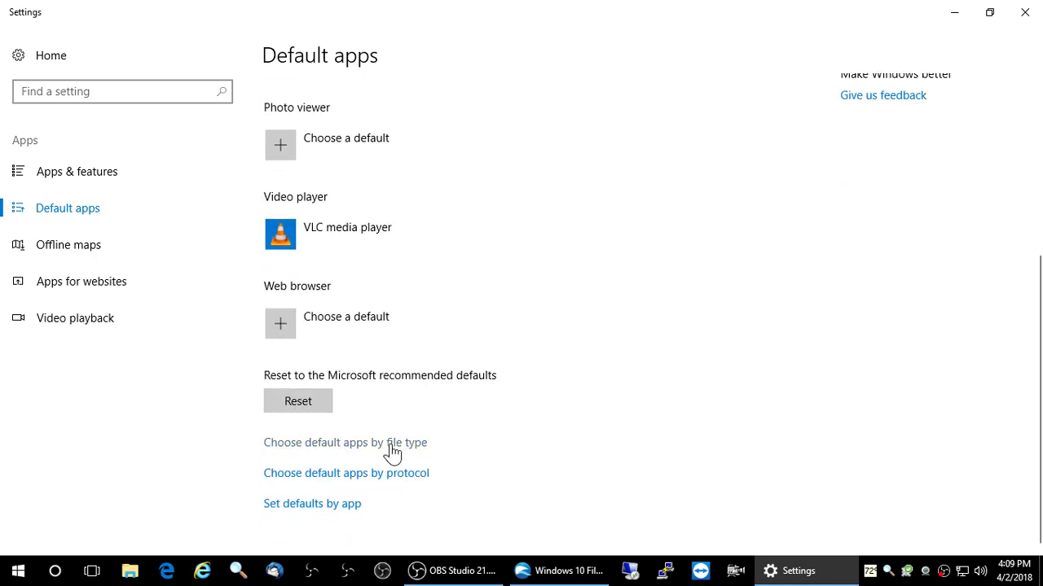
click(391, 446)
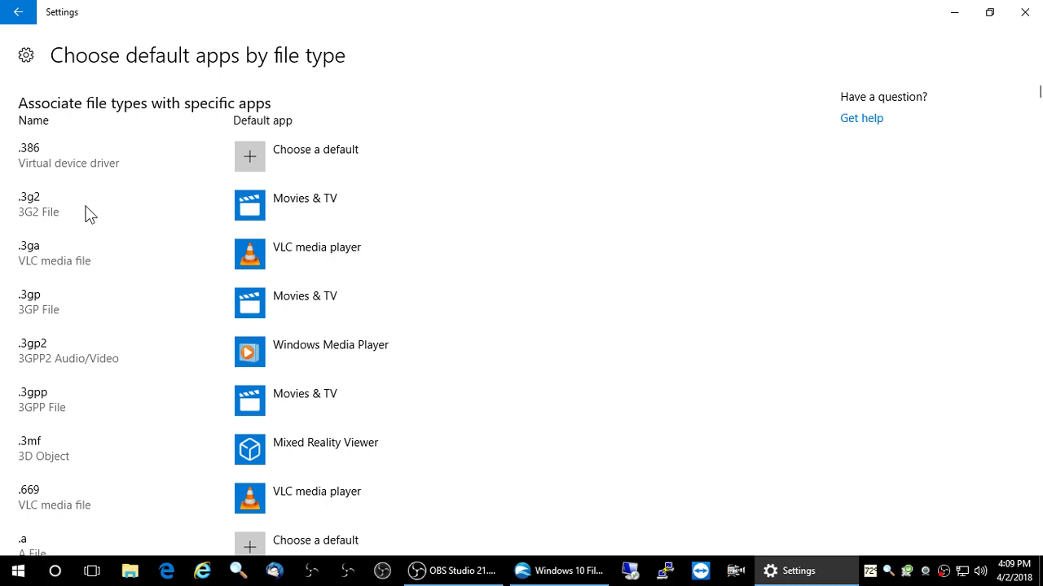
click(30, 23)
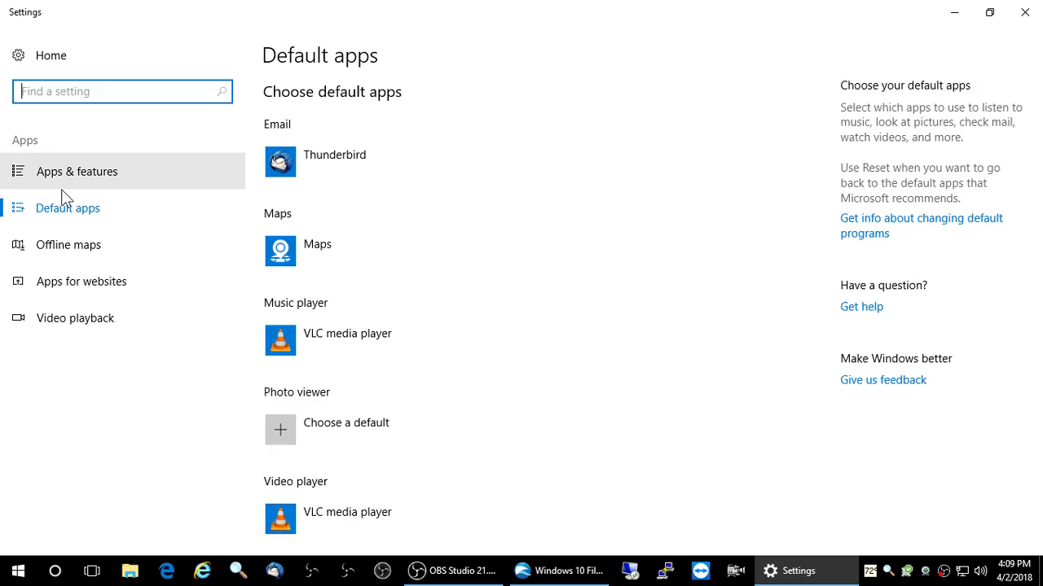
scroll(494, 399, down, 3)
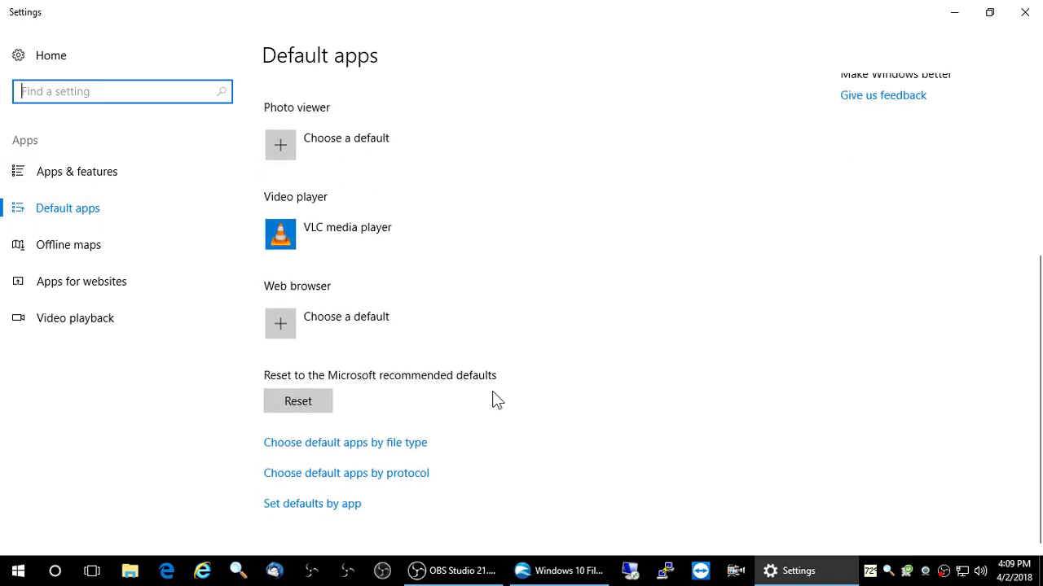
Open 'Choose default apps by protocol' and scroll the list down to XBOXMUSIC and ZUNE.
click(397, 474)
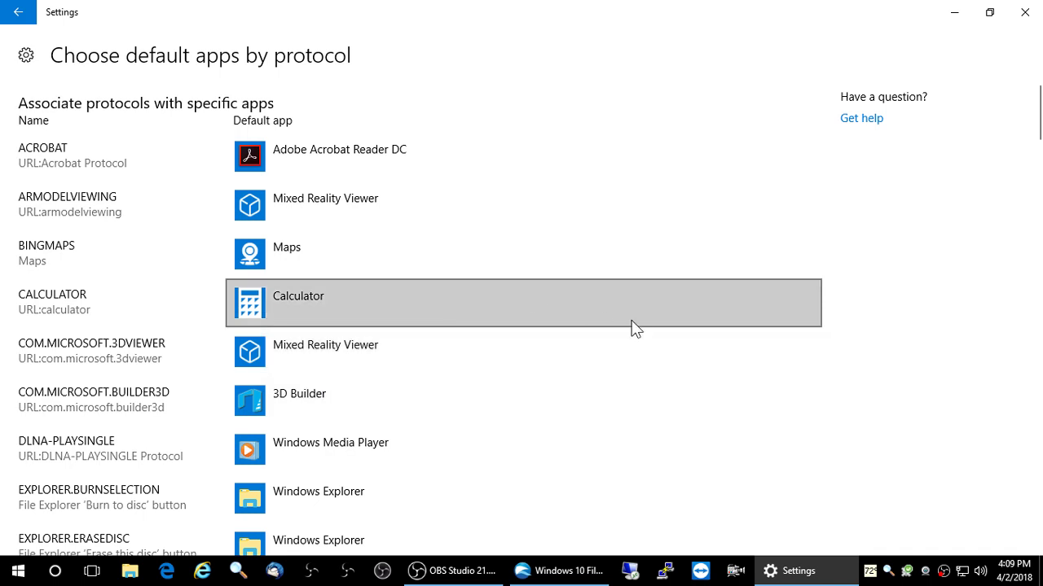
scroll(146, 356, down, 2)
scroll(134, 357, down, 3)
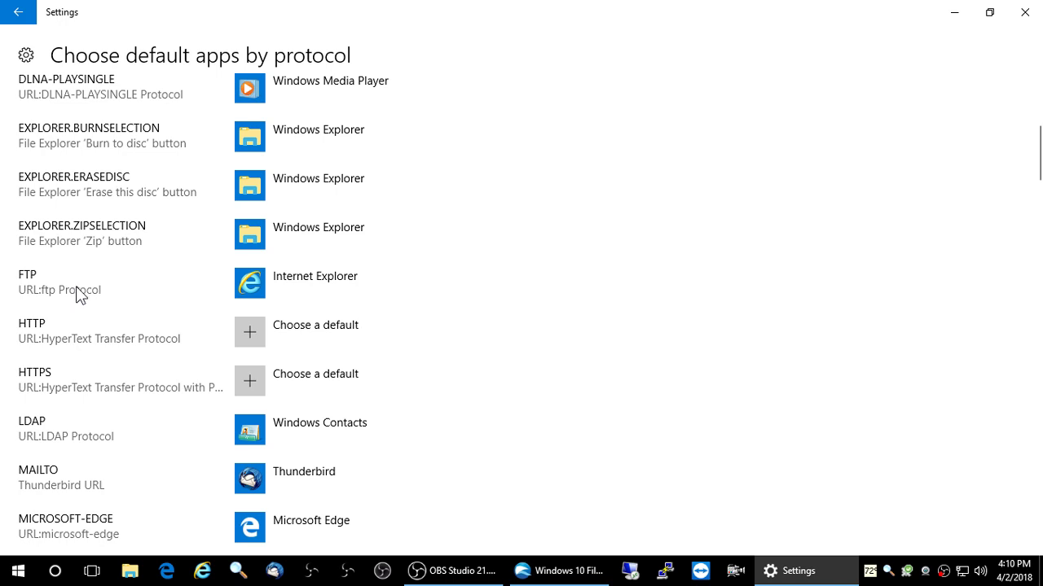
scroll(151, 414, down, 5)
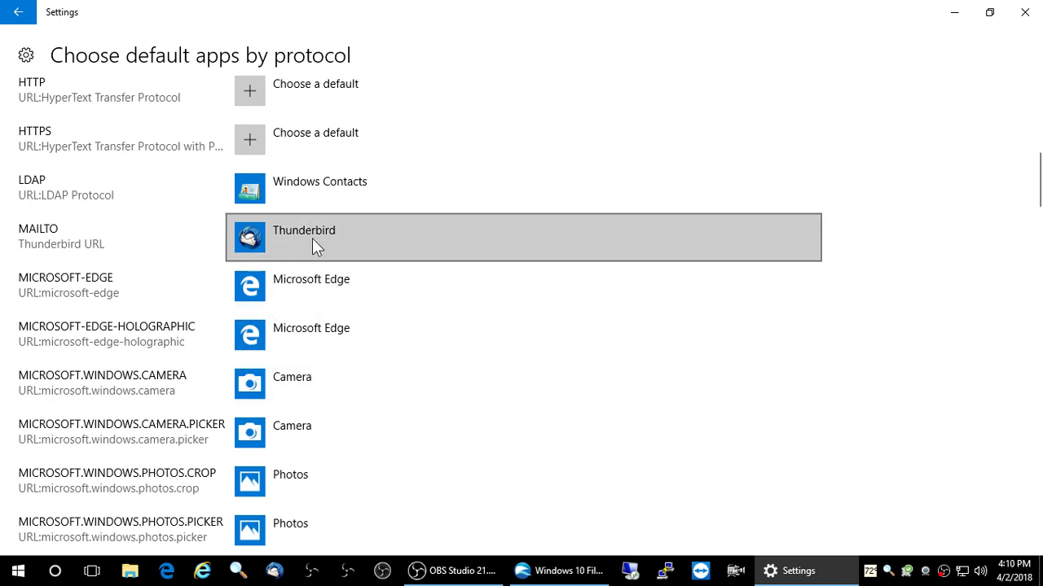
scroll(194, 412, down, 6)
scroll(195, 413, down, 1)
scroll(195, 412, down, 10)
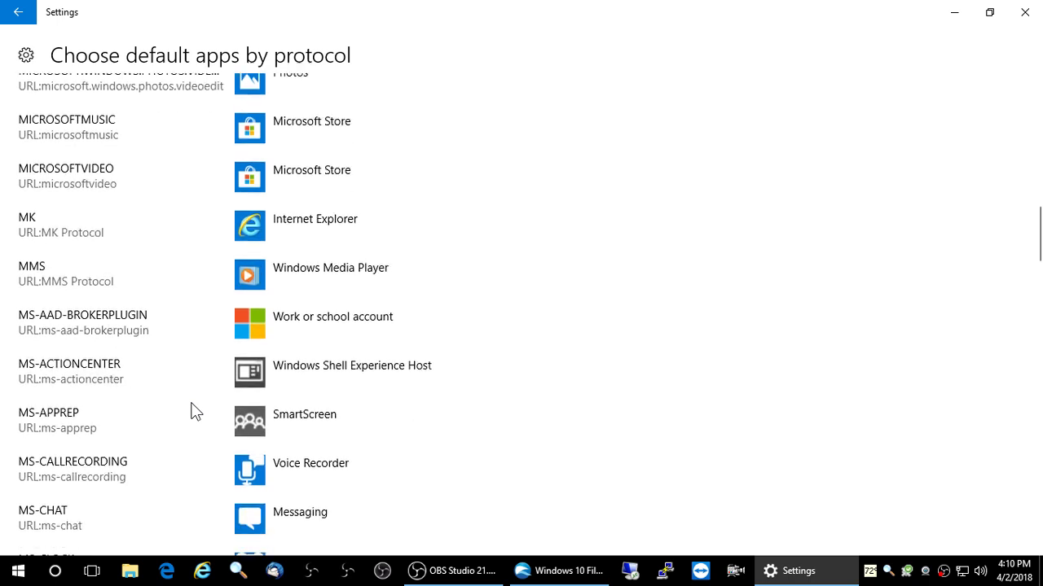
scroll(194, 412, down, 5)
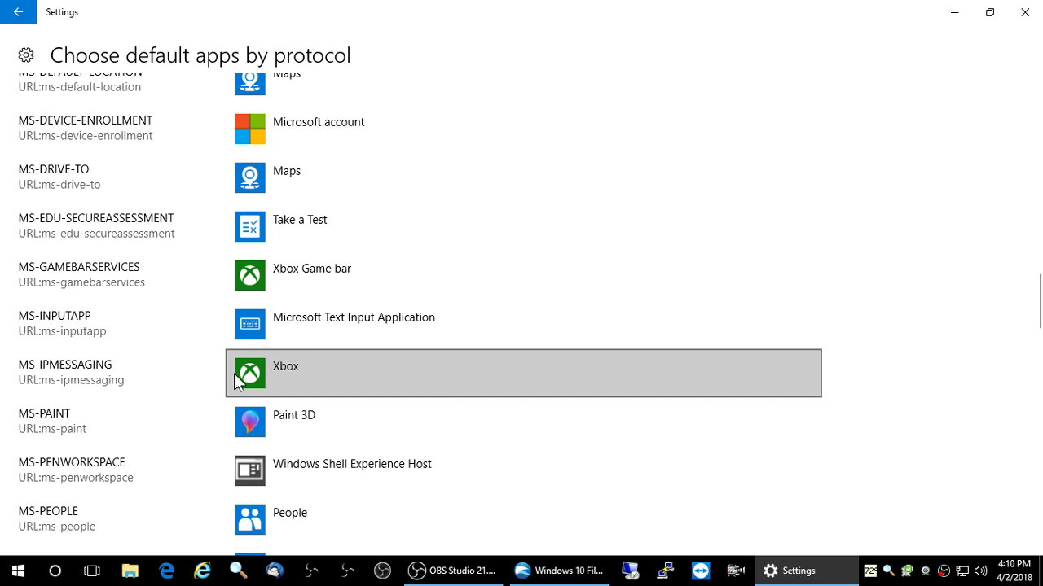
scroll(204, 386, down, 15)
scroll(205, 386, down, 10)
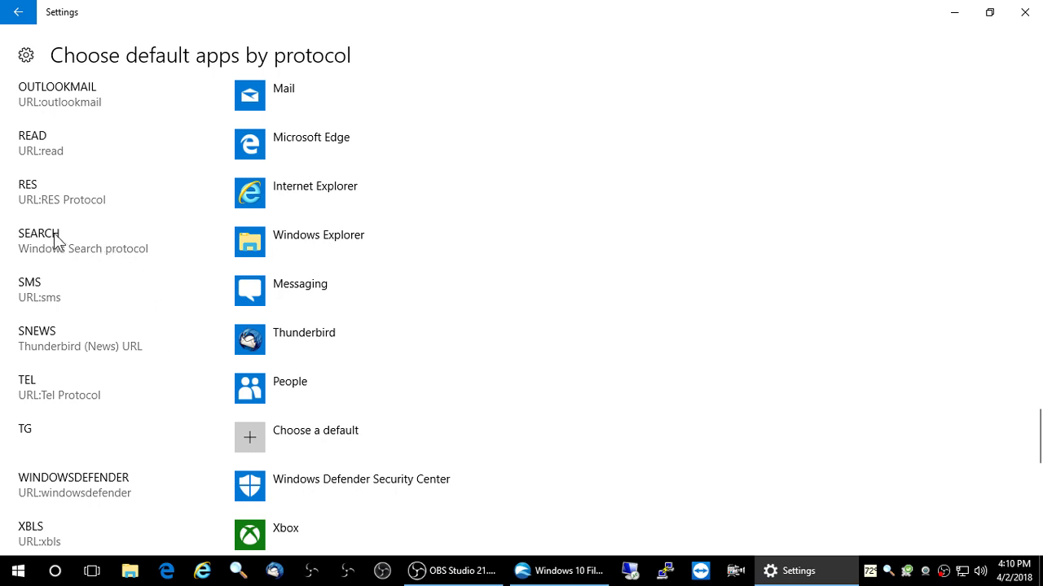
scroll(159, 399, down, 3)
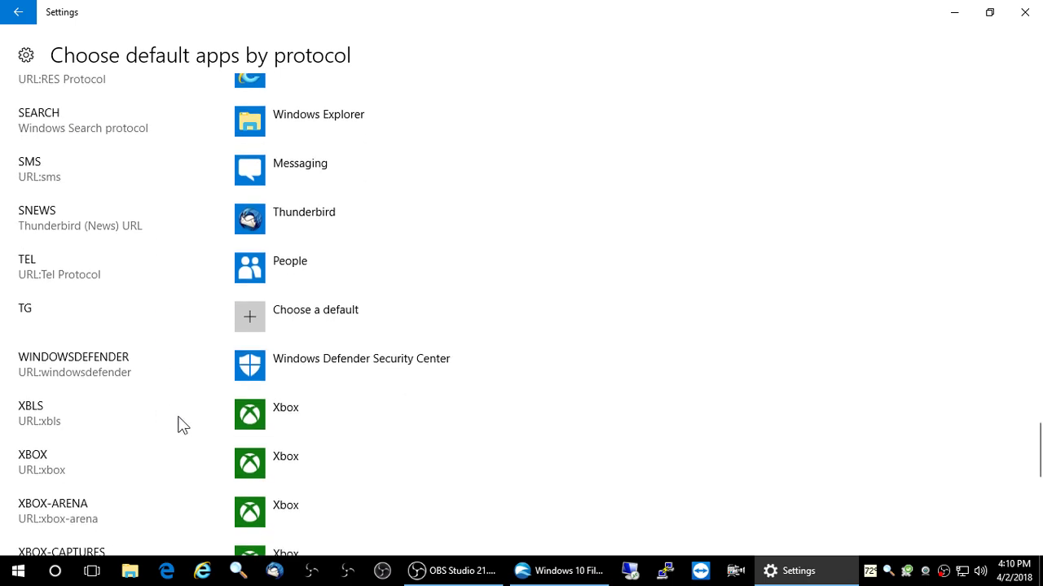
scroll(183, 424, down, 10)
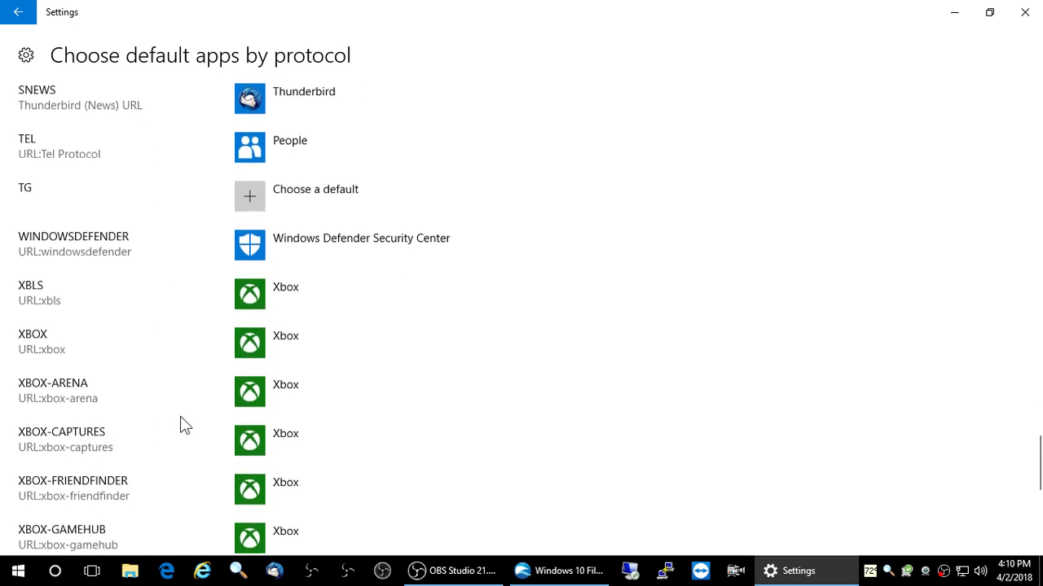
scroll(186, 424, down, 3)
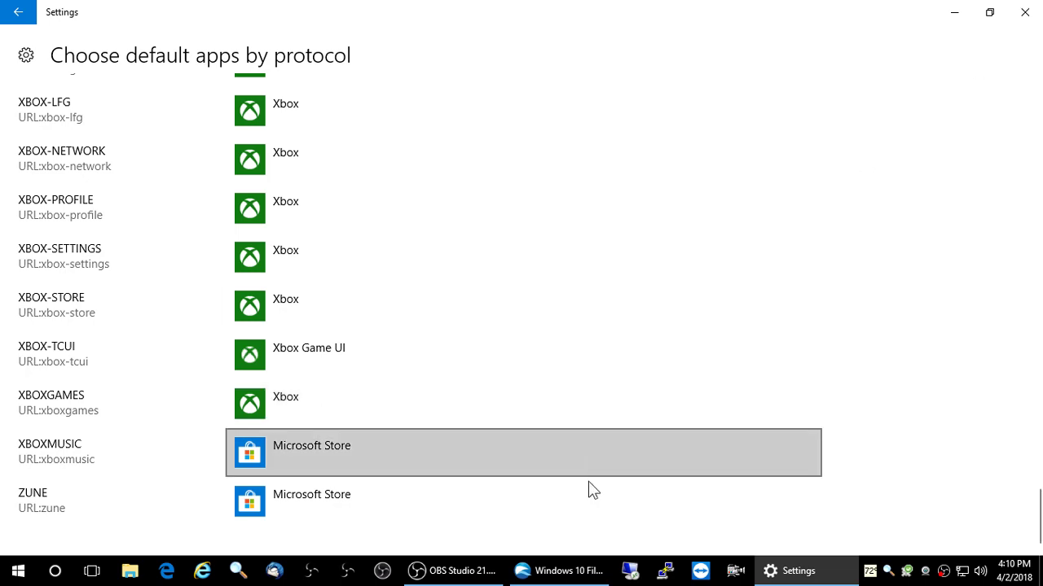
Minimize Settings to bring the File Associations article in QupZilla back into view.
click(782, 574)
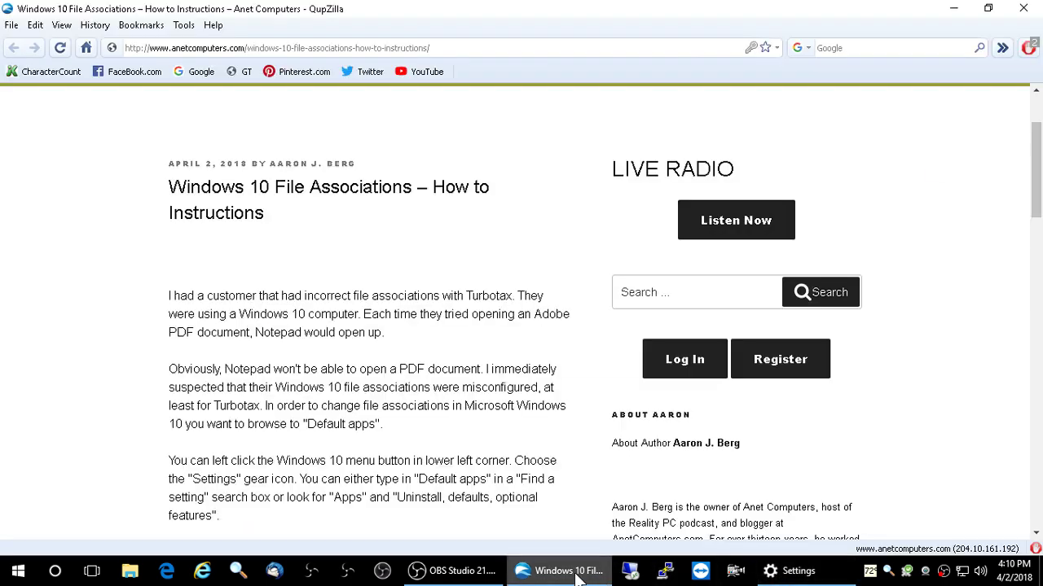